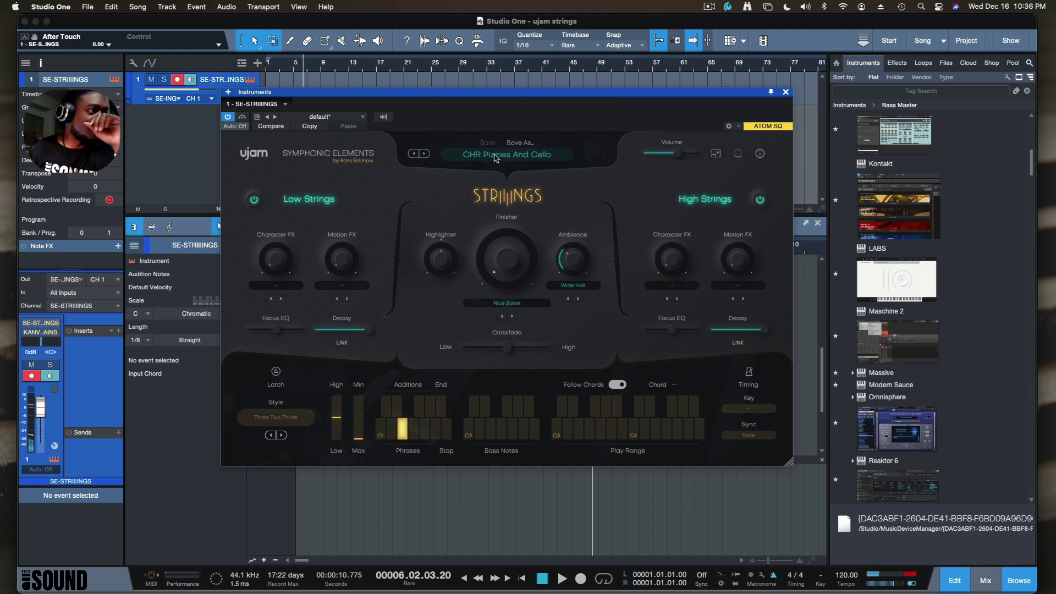
Step through the presets from CHR Short Chords Solo VI to DRK Obscured Cello, lowering the SE-STRIIIINGS channel volume to -6.5 dB along the way.
click(425, 154)
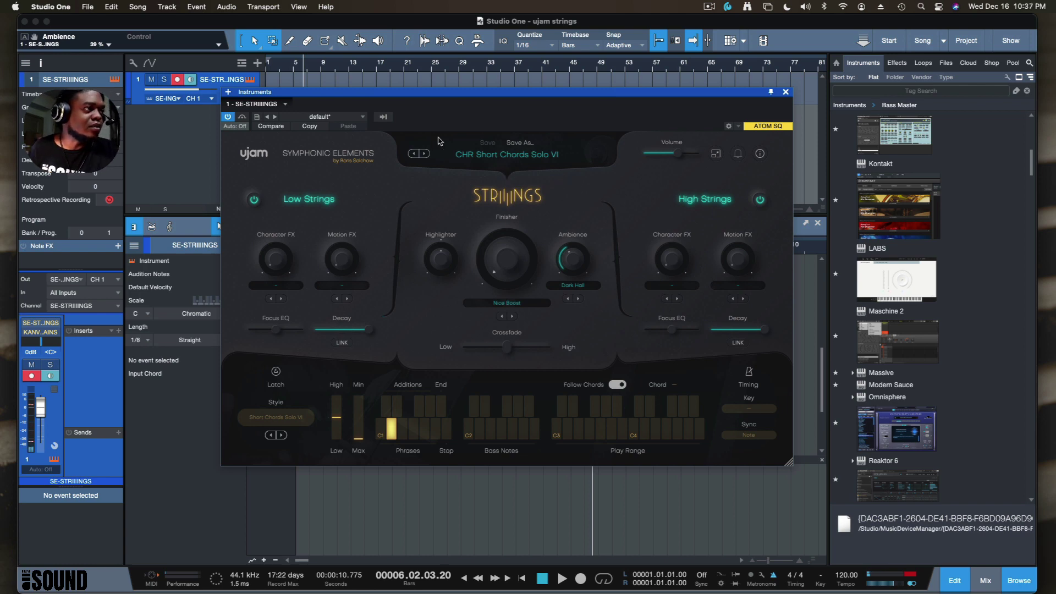
click(425, 154)
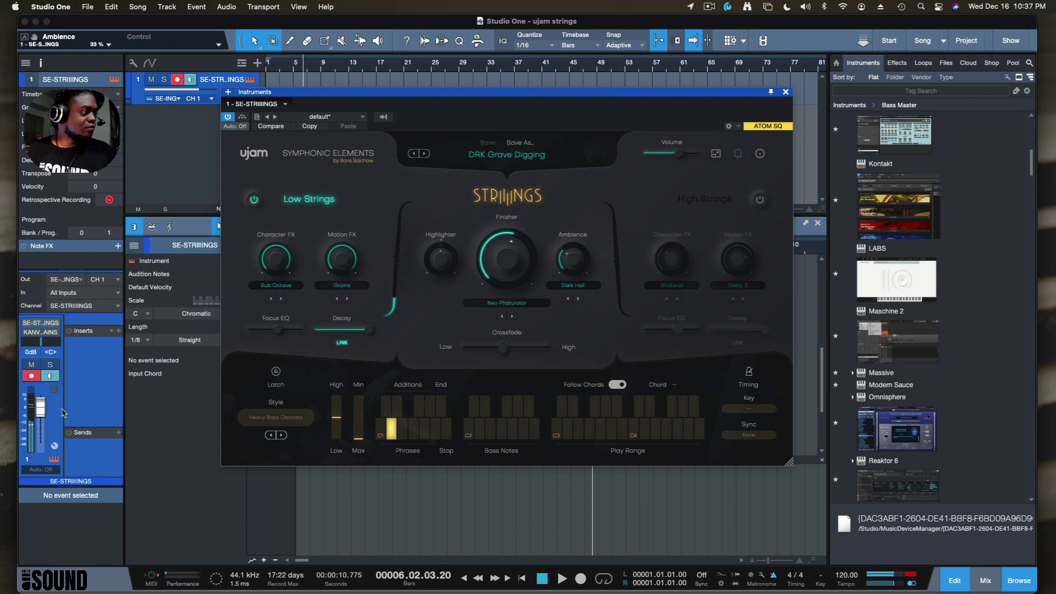
drag(40, 407, 41, 416)
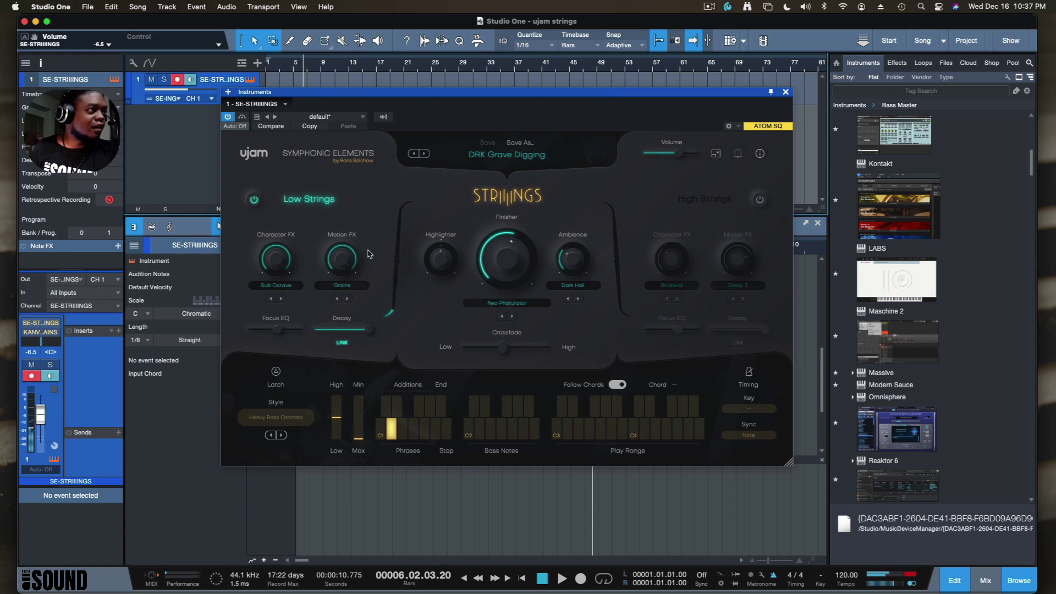
click(425, 154)
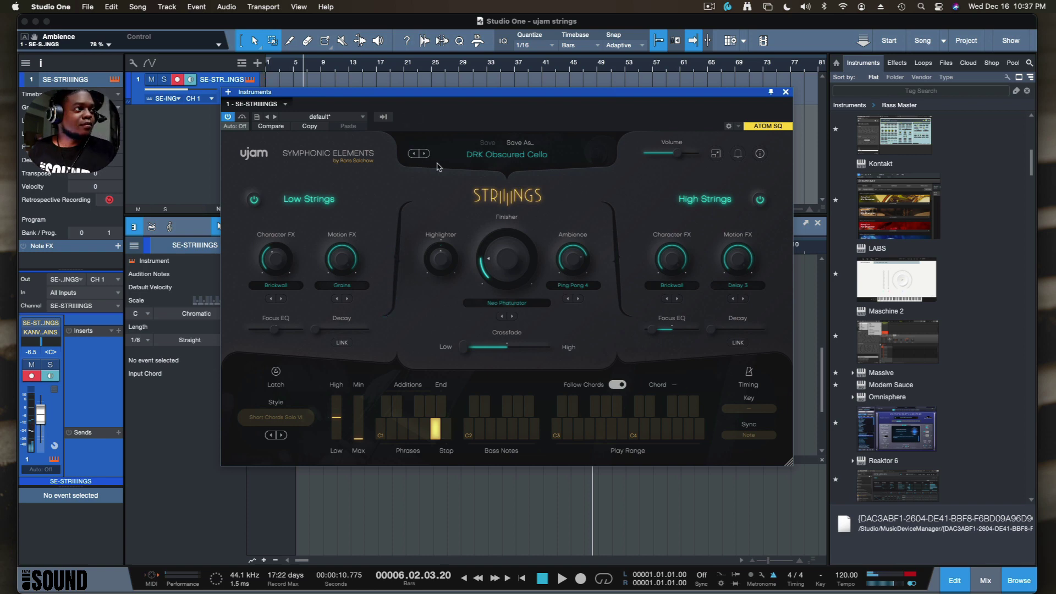
Load the MOT Chamber Spiccatos preset from the factory Motifs category.
click(511, 155)
mouse_move(536, 169)
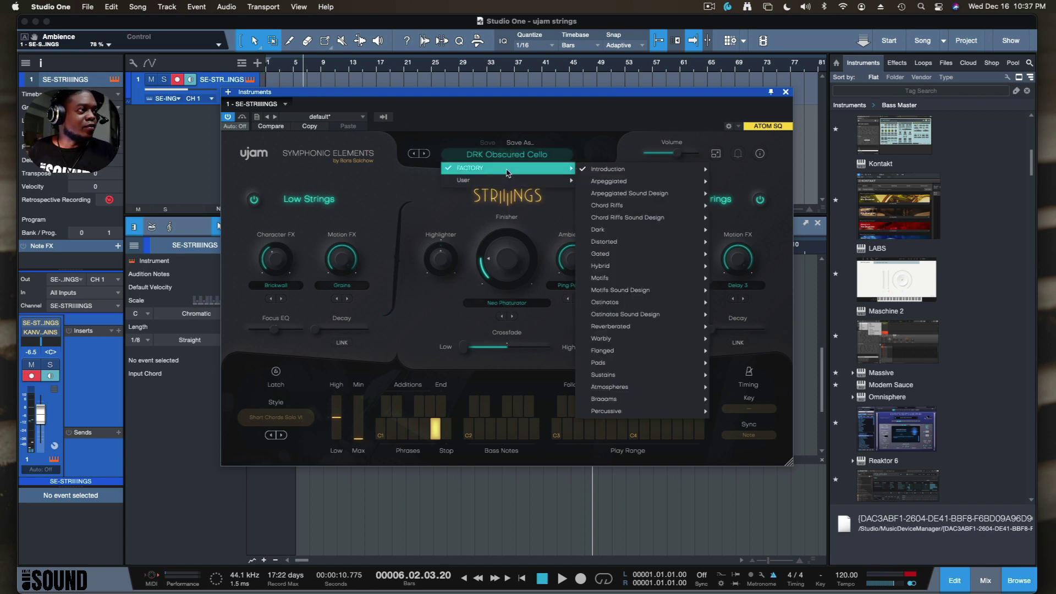
mouse_move(577, 174)
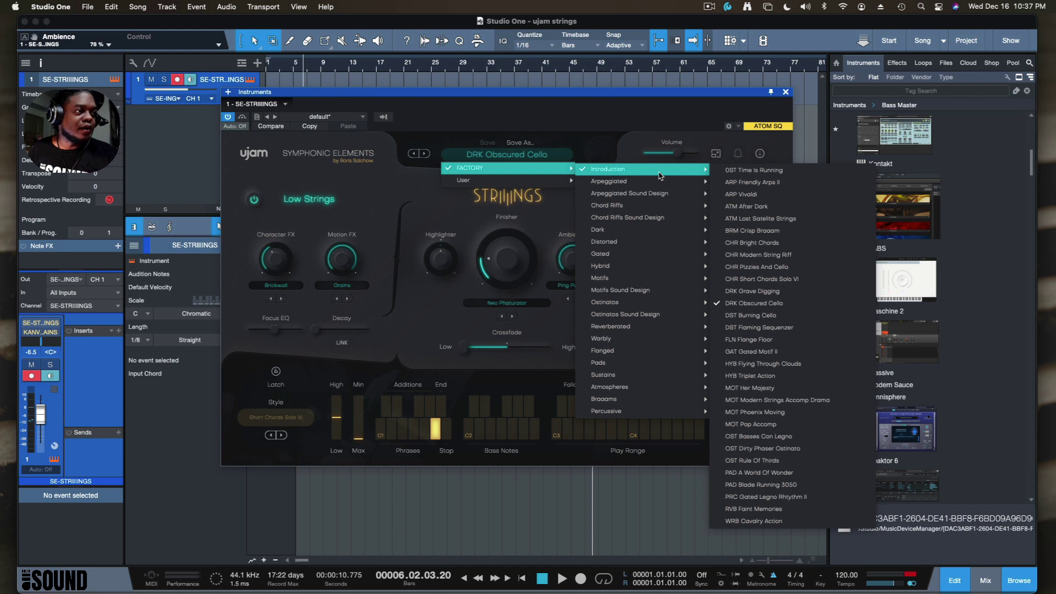
mouse_move(661, 183)
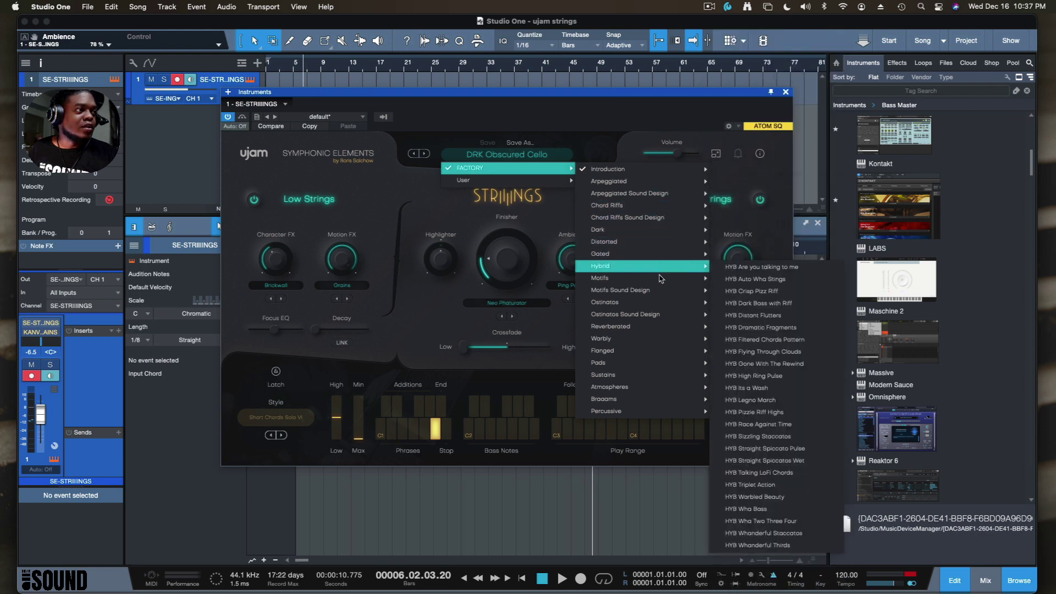
mouse_move(662, 290)
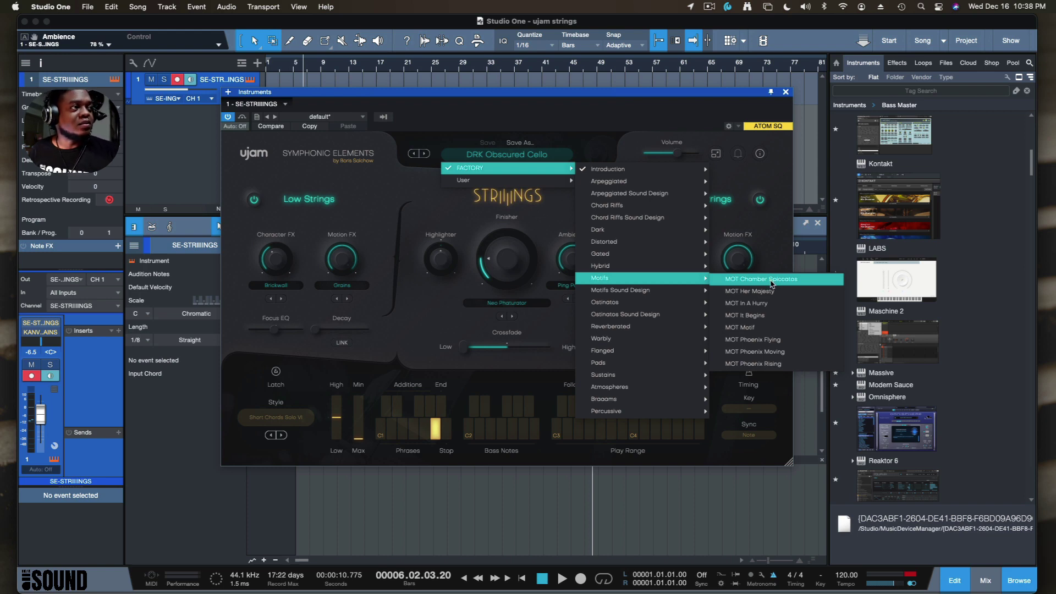
click(771, 282)
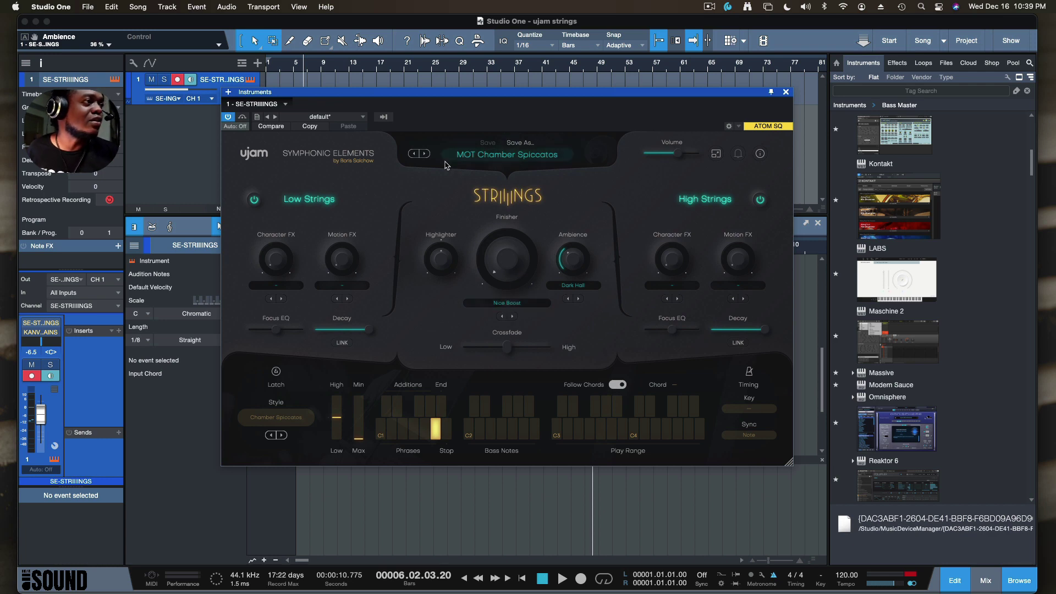
Advance through the Motifs presets to MOT Her Majesty and on to MOT In A Hurry.
click(425, 154)
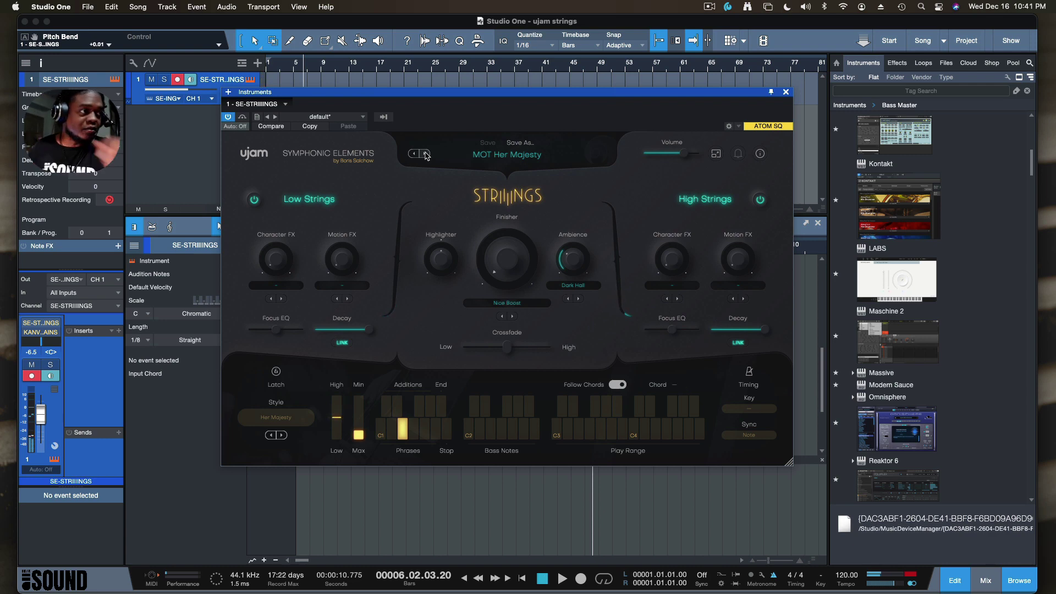
click(426, 155)
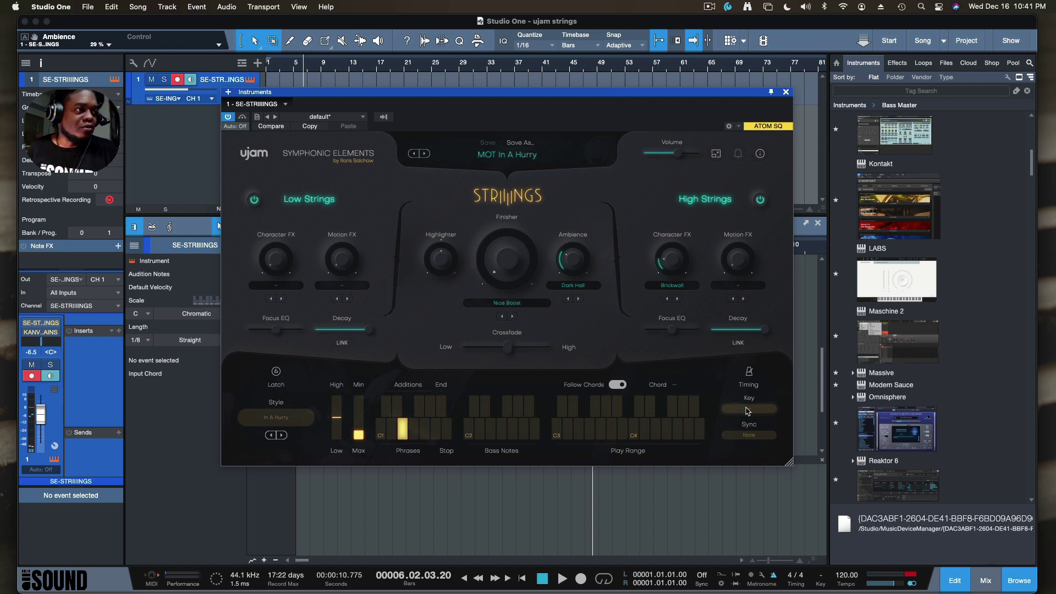
Examine the available Key and Sync options of the instrument's timing settings without changing them.
click(748, 411)
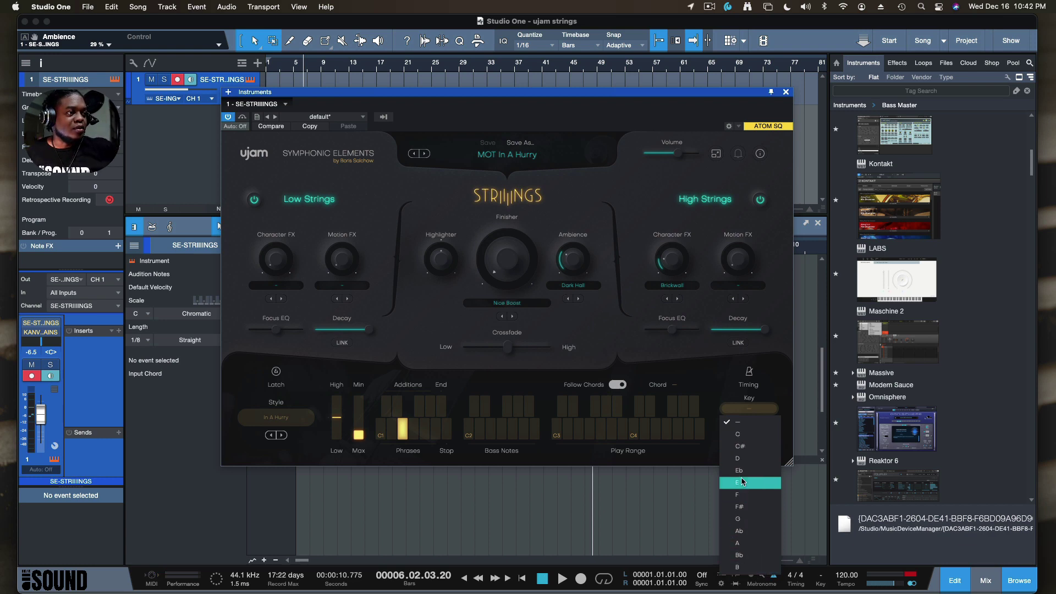
click(724, 399)
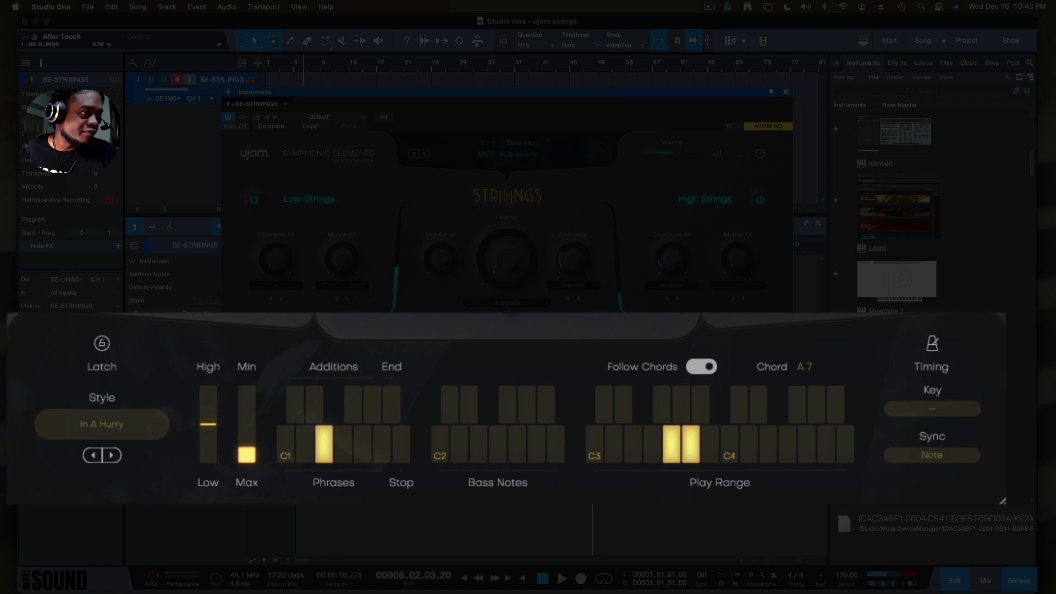
click(937, 455)
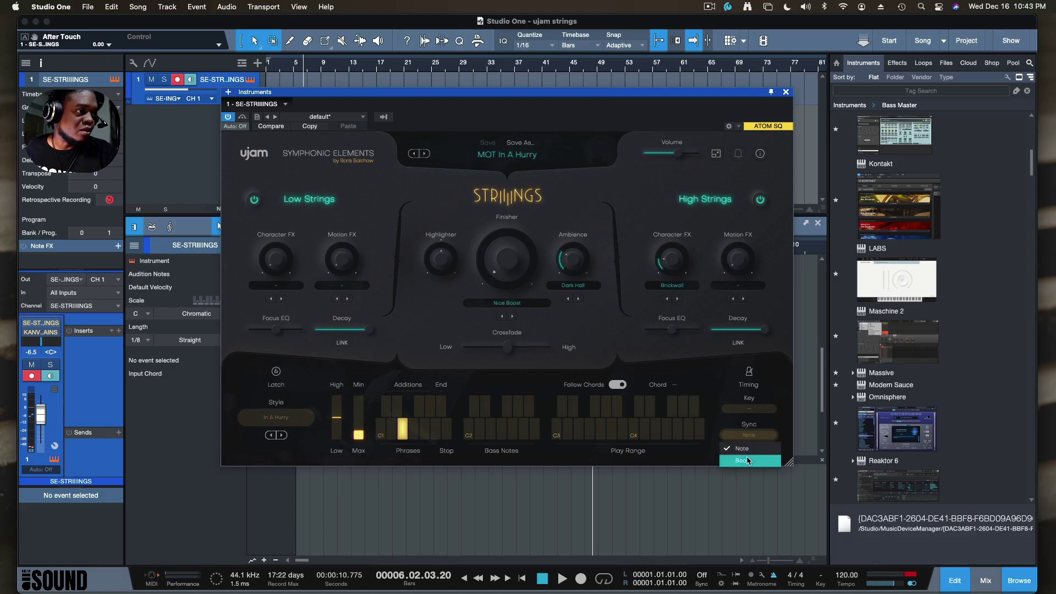
click(751, 427)
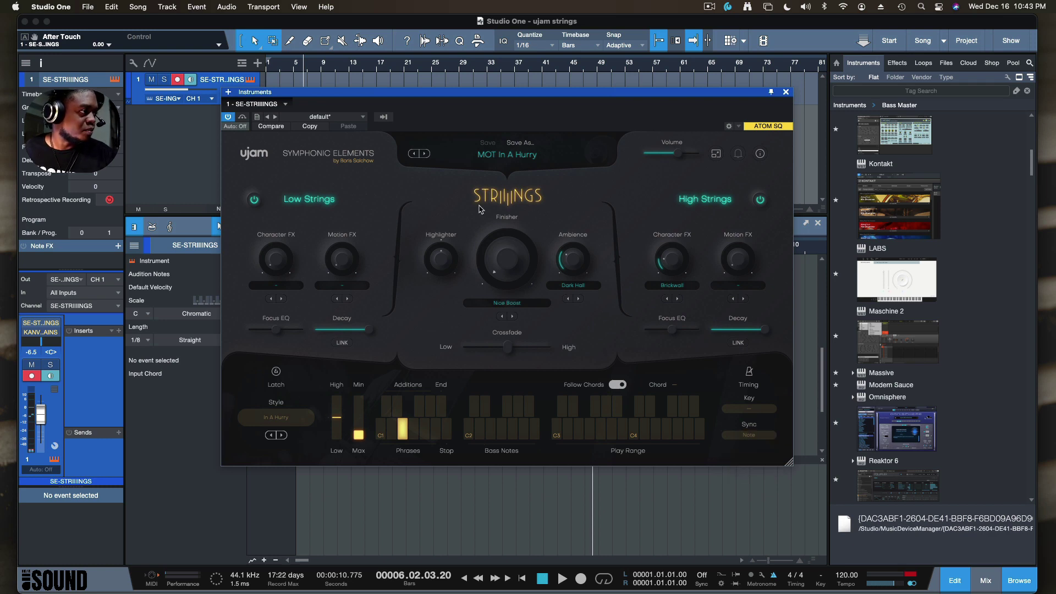
Load the MOT It Begins preset and set its Finisher to about 97% and its Highlighter to about -7%.
click(426, 154)
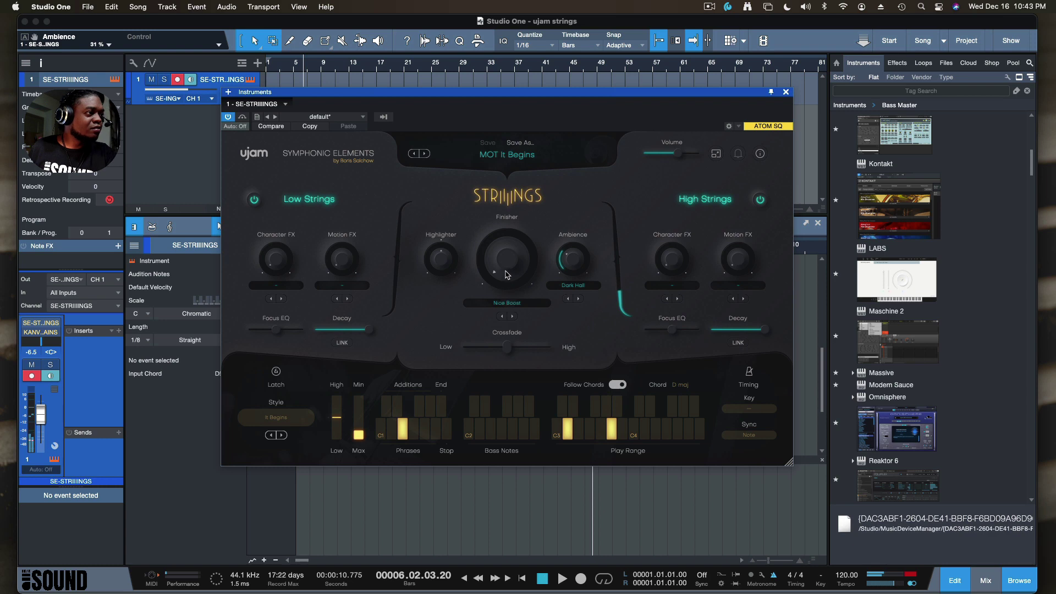
drag(507, 275, 500, 147)
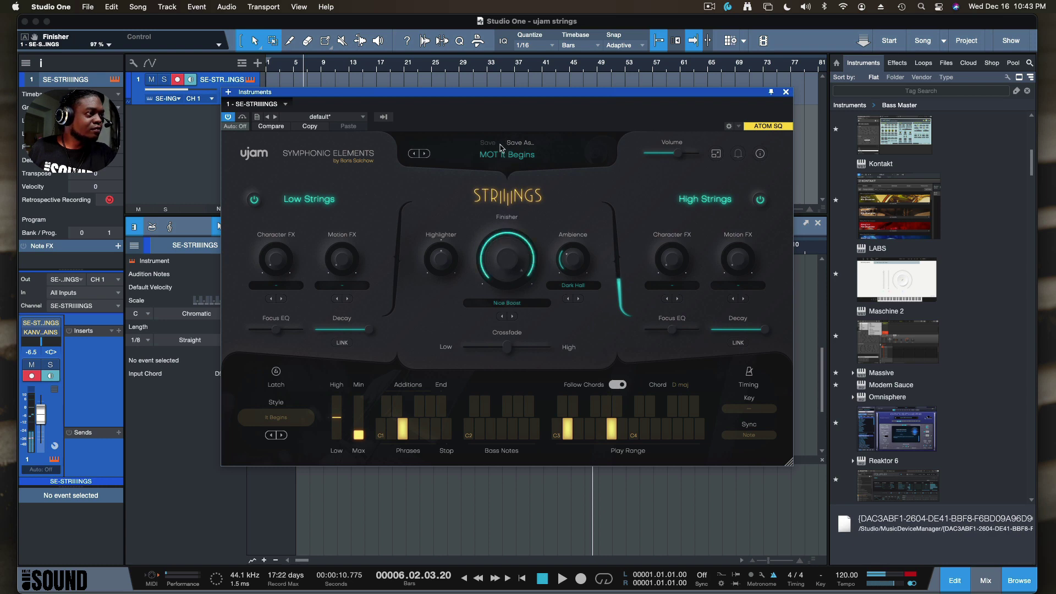
mouse_move(441, 258)
mouse_down()
mouse_move(446, 219)
mouse_move(459, 316)
mouse_move(455, 276)
mouse_move(465, 268)
mouse_up()
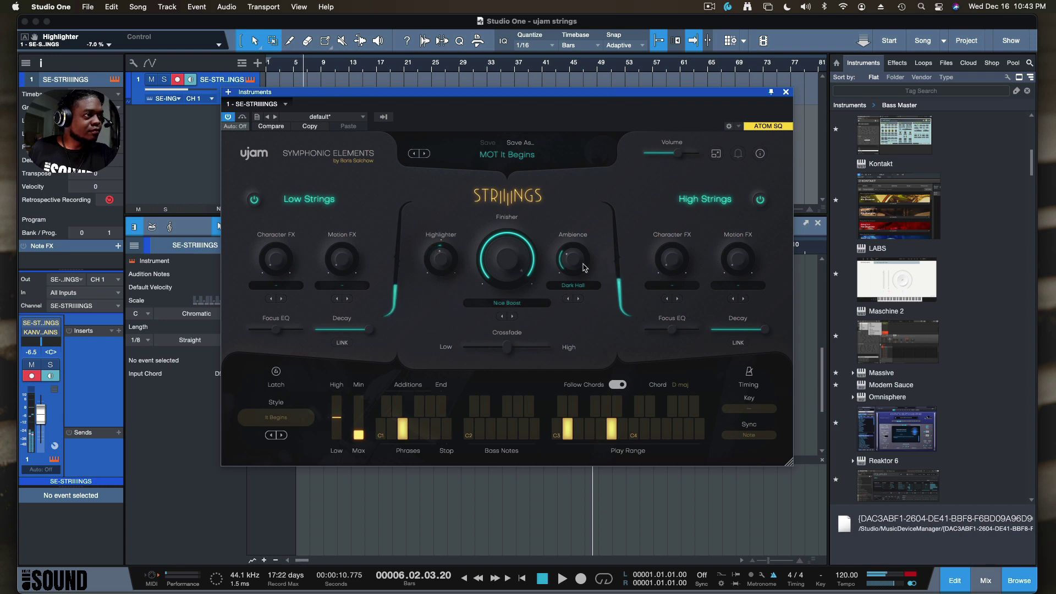
Try the Ping Pong 2 Ambience effect with the amount at about 49%.
mouse_move(584, 268)
mouse_down()
mouse_move(570, 200)
mouse_move(583, 270)
mouse_up()
click(581, 286)
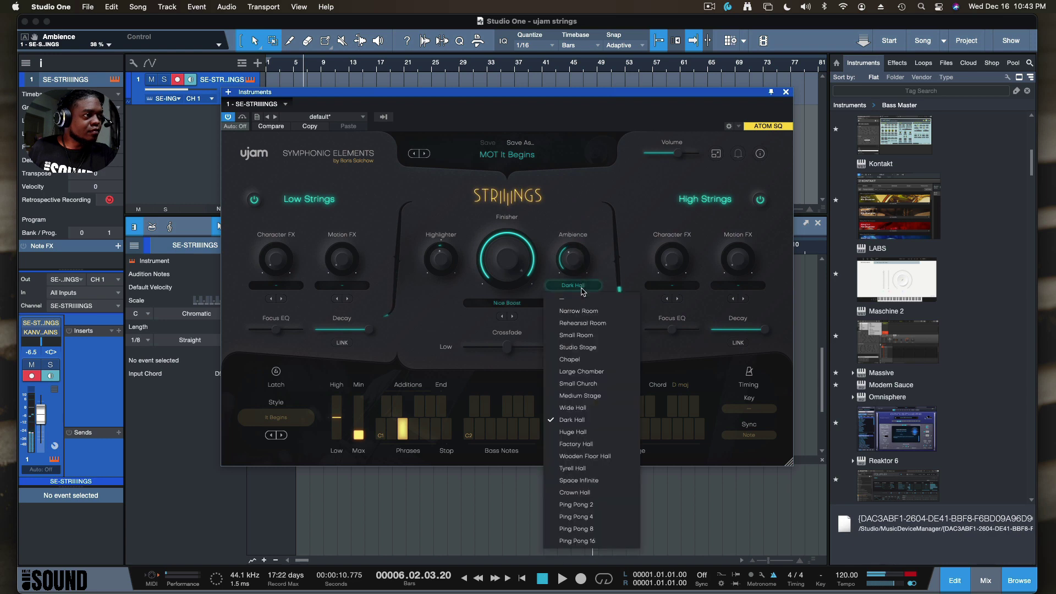
click(586, 505)
mouse_move(570, 269)
mouse_down()
mouse_move(572, 227)
mouse_move(576, 255)
mouse_up()
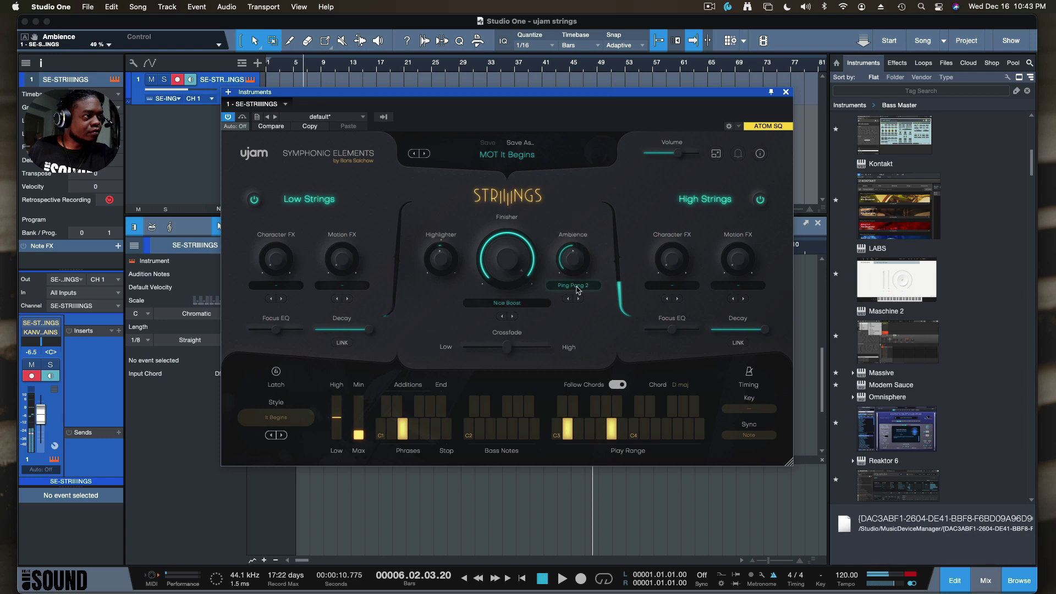
Set the Ambience effect to Chapel with the amount at about 71%.
click(577, 290)
click(579, 366)
drag(579, 266, 570, 234)
Switch the Finisher effect to Old Cassette and shift the Crossfade slightly toward the low strings, to about -4%.
click(513, 303)
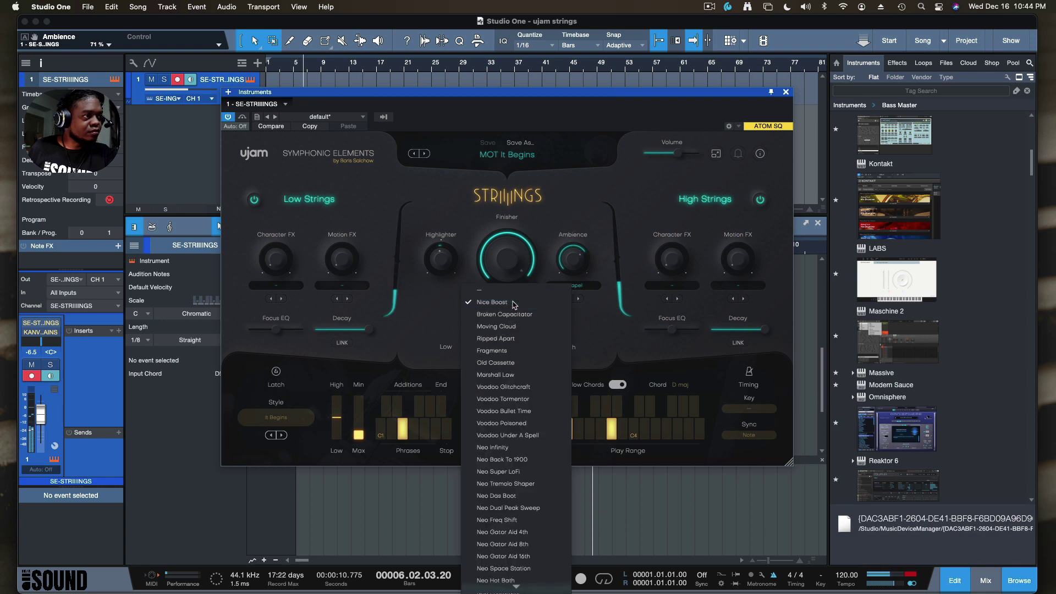
click(517, 363)
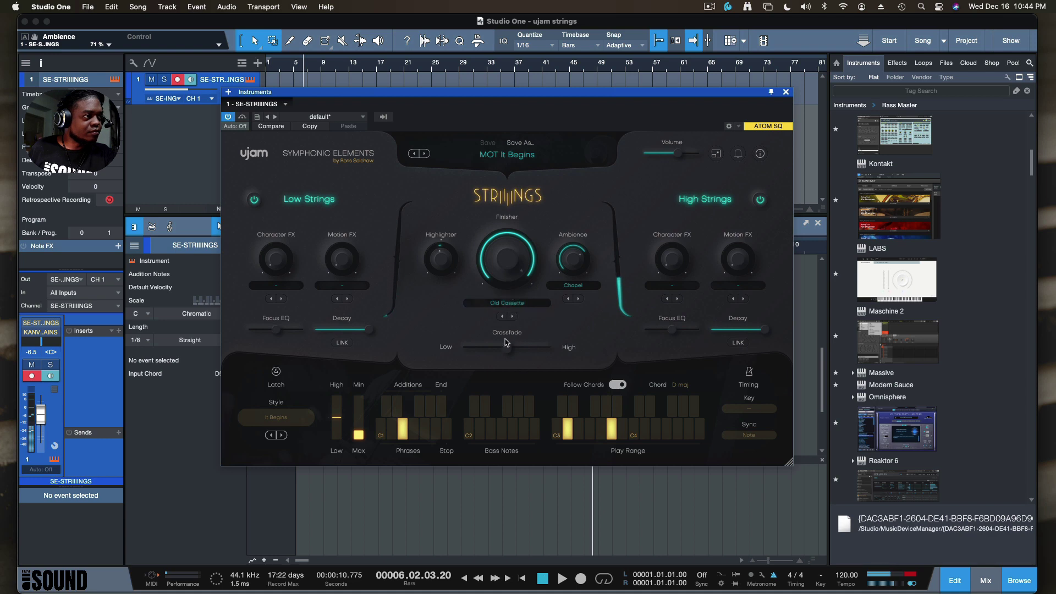
mouse_move(505, 342)
mouse_down()
mouse_move(507, 351)
mouse_move(558, 346)
mouse_move(434, 362)
mouse_move(488, 346)
mouse_up()
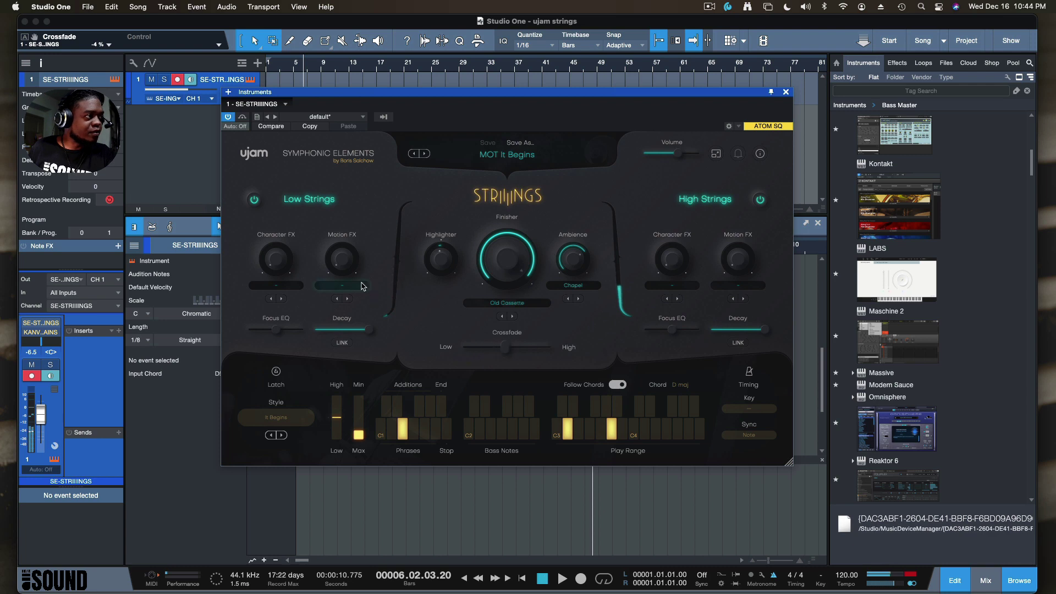
Set the Low Strings Motion FX to Slicer 1/16 at about 83%.
drag(343, 263, 335, 205)
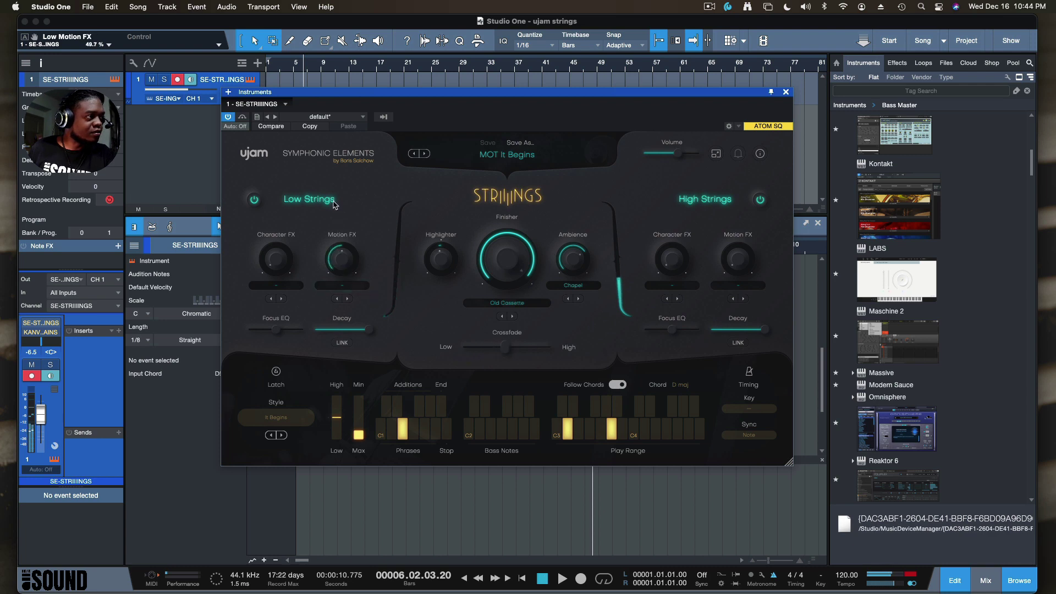
click(328, 287)
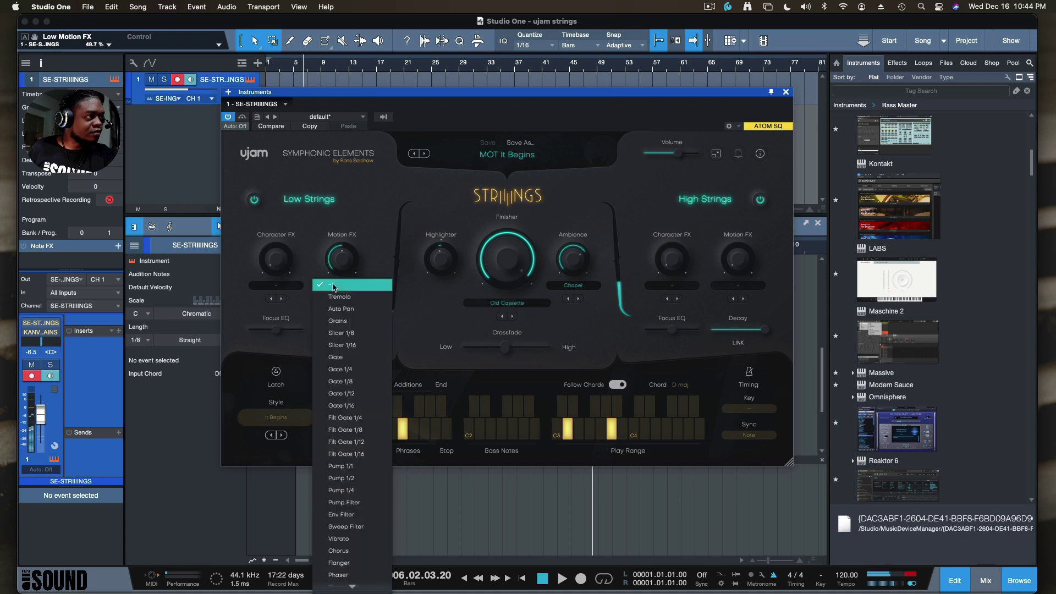
click(338, 348)
drag(339, 273, 343, 220)
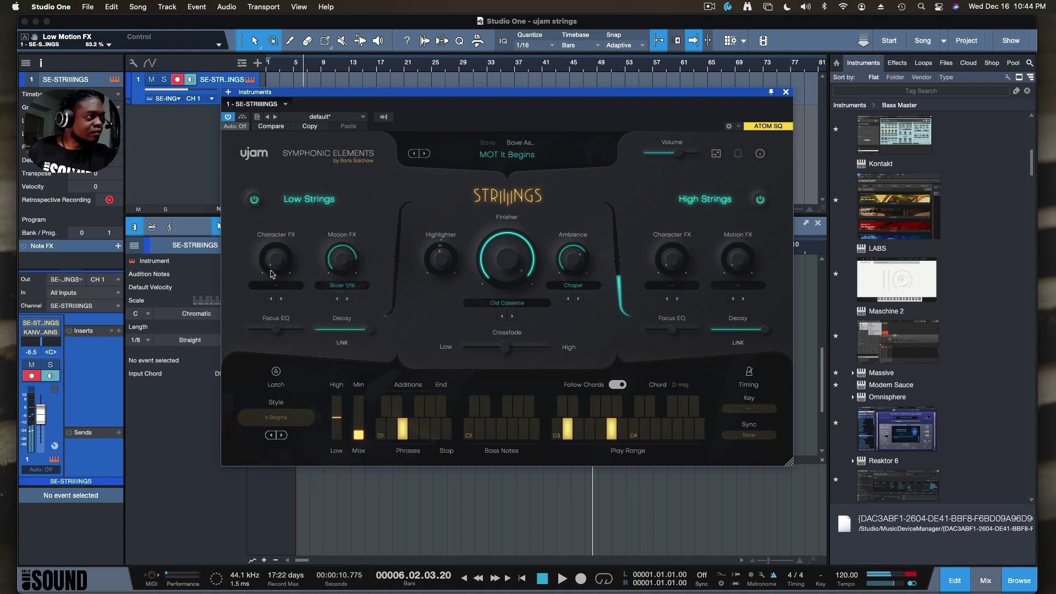
Set the Low Strings Character FX to High Boost at about 84%.
click(276, 286)
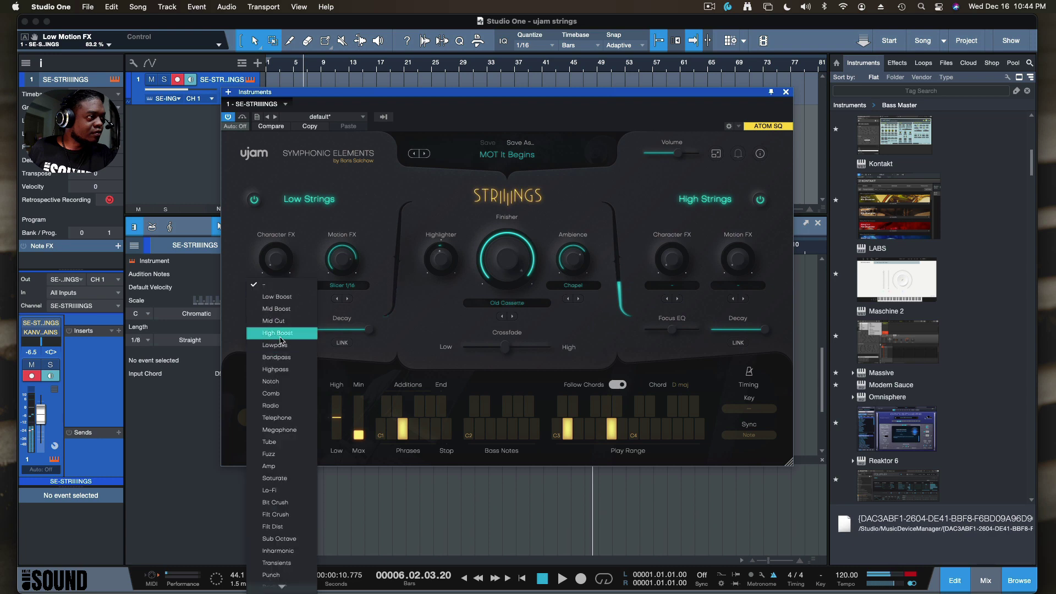
click(279, 333)
drag(269, 273, 273, 155)
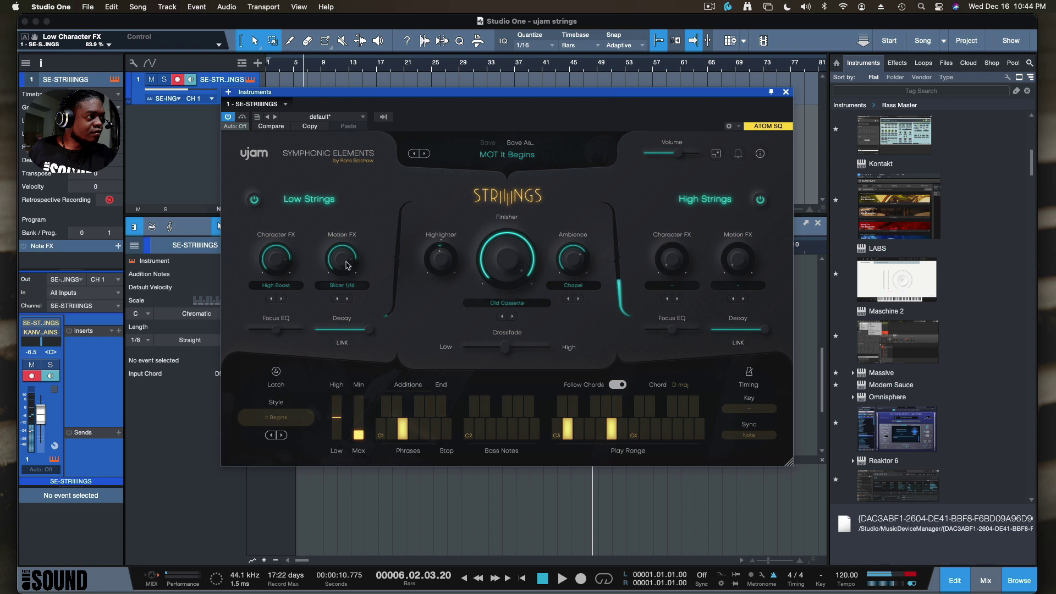
Raise the Low Strings Motion FX and Character FX amounts further, and set their Focus EQ to about 59%.
drag(346, 266, 345, 215)
drag(281, 269, 275, 251)
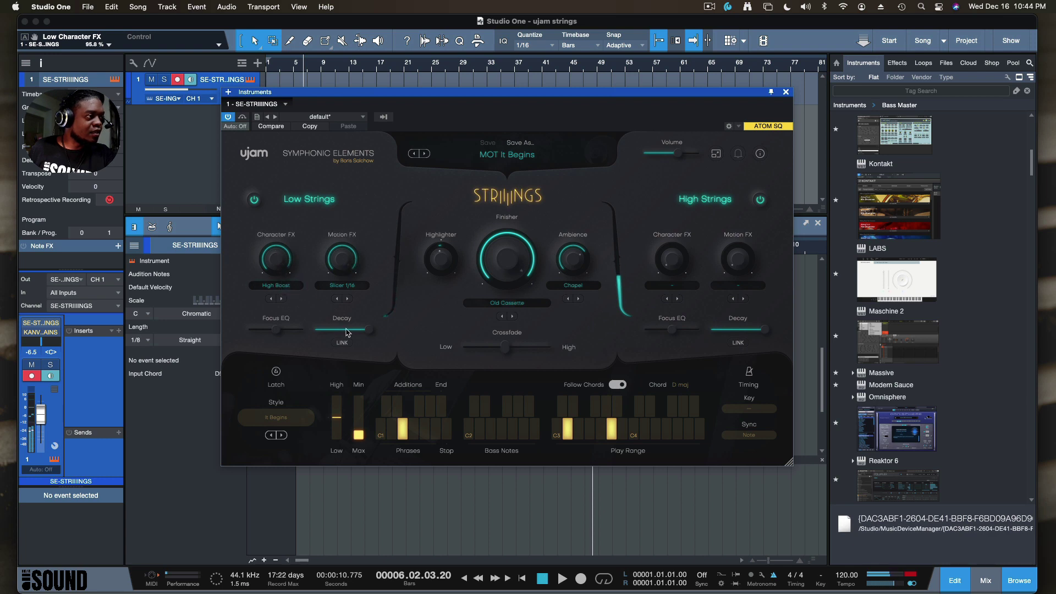
drag(278, 330, 305, 315)
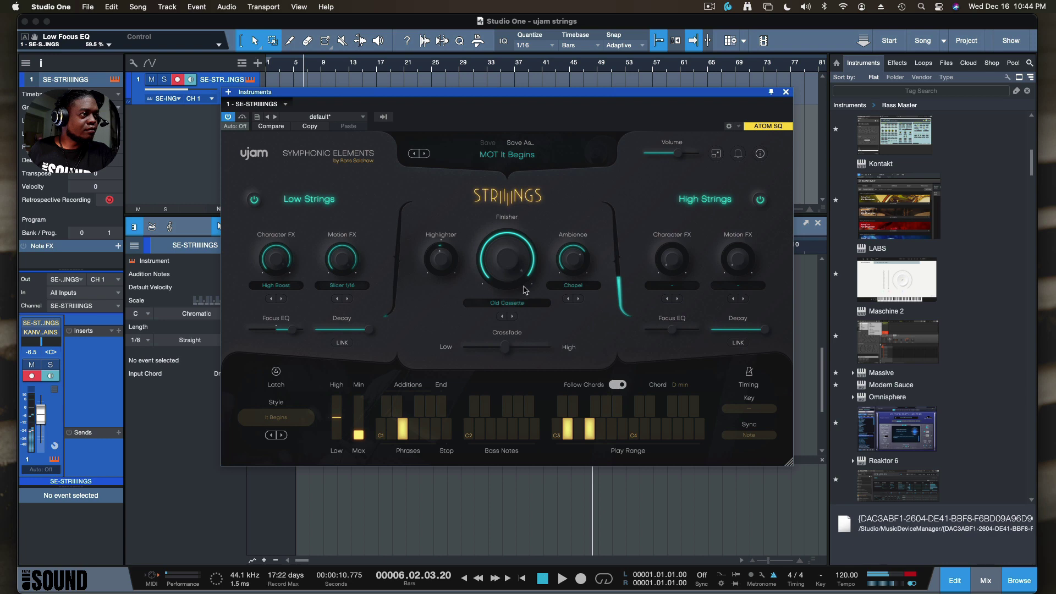
Lower the Ambience amount and set the High Strings Character FX to Mid Cut at about 63%.
drag(577, 266, 569, 291)
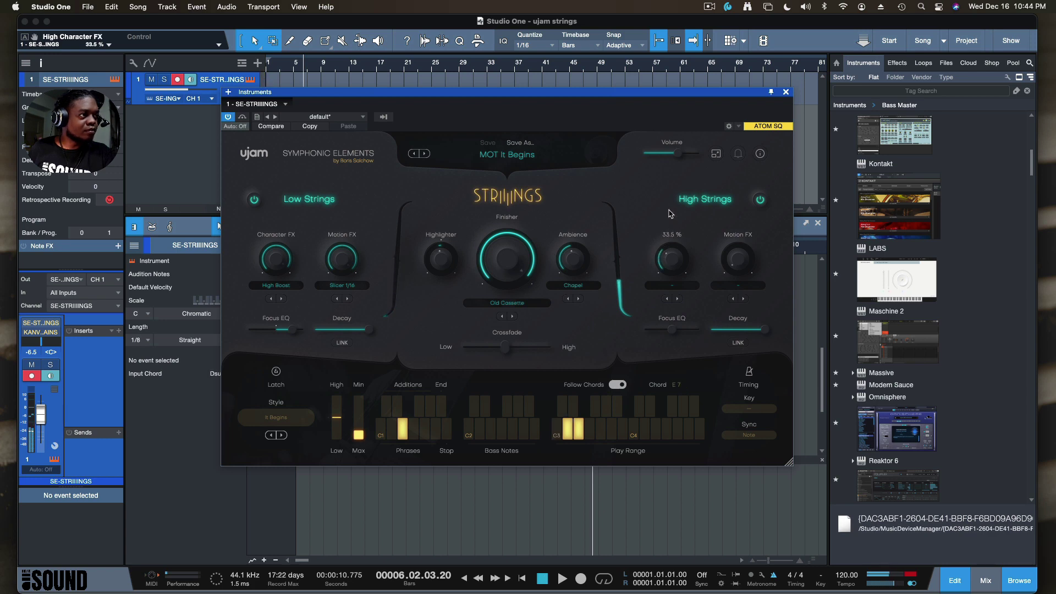
click(671, 285)
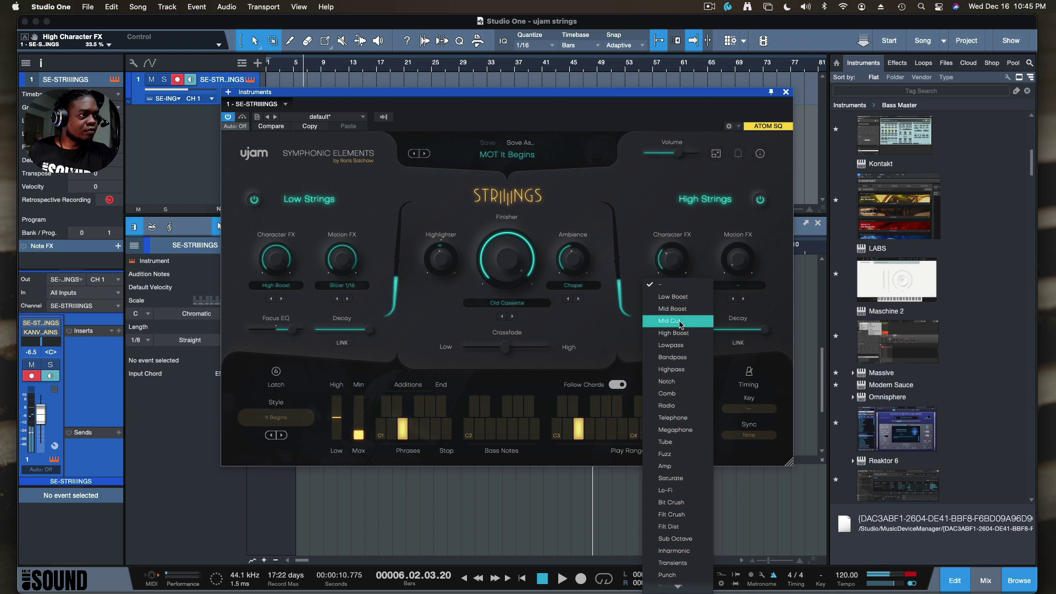
click(681, 324)
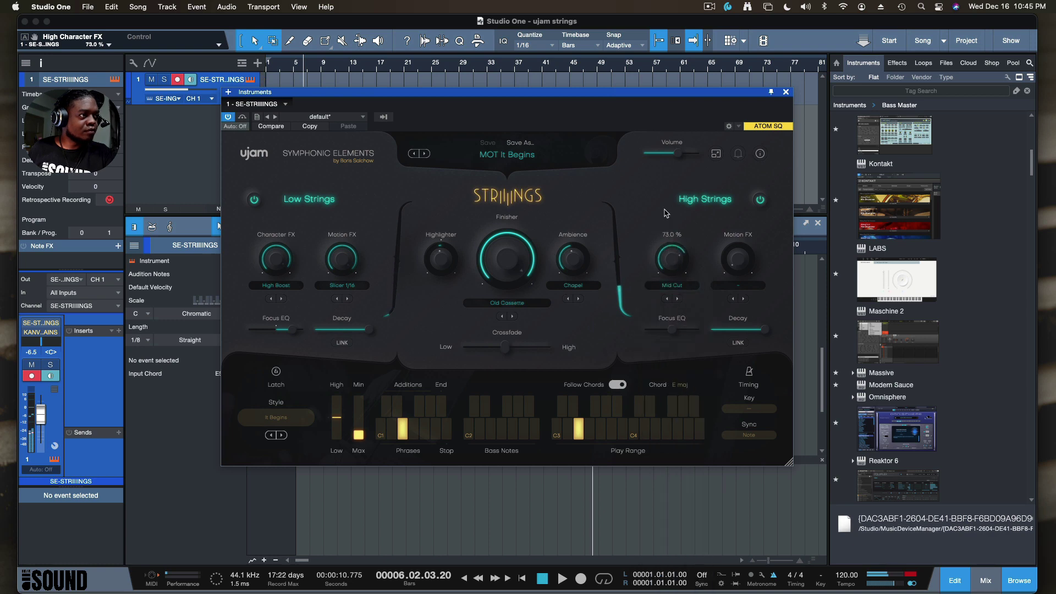
drag(665, 209, 664, 222)
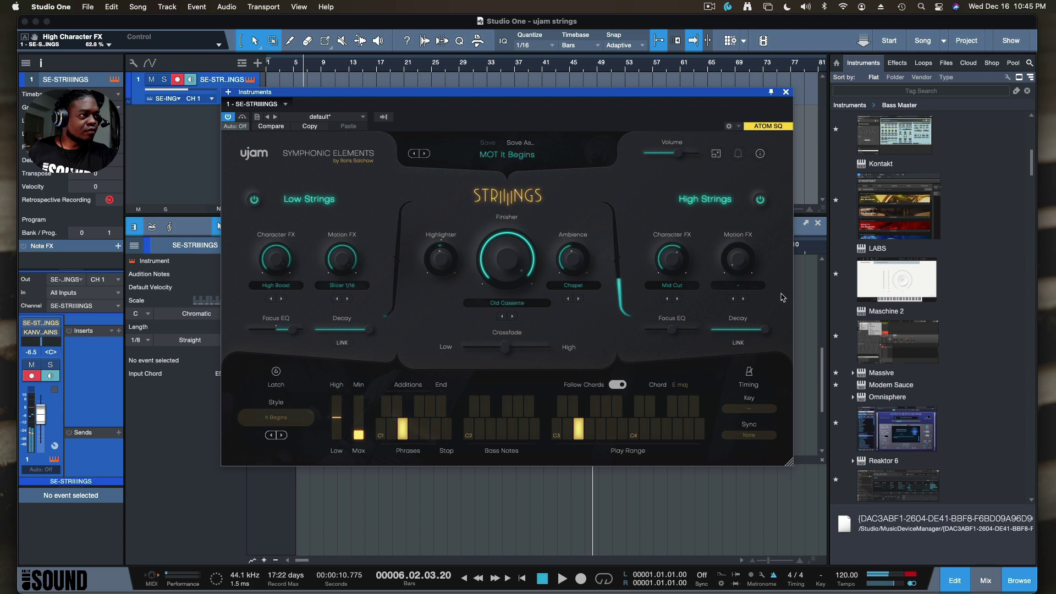
Set the High Strings Motion FX to Filt Gate 1/4 and raise its amount well up.
click(738, 285)
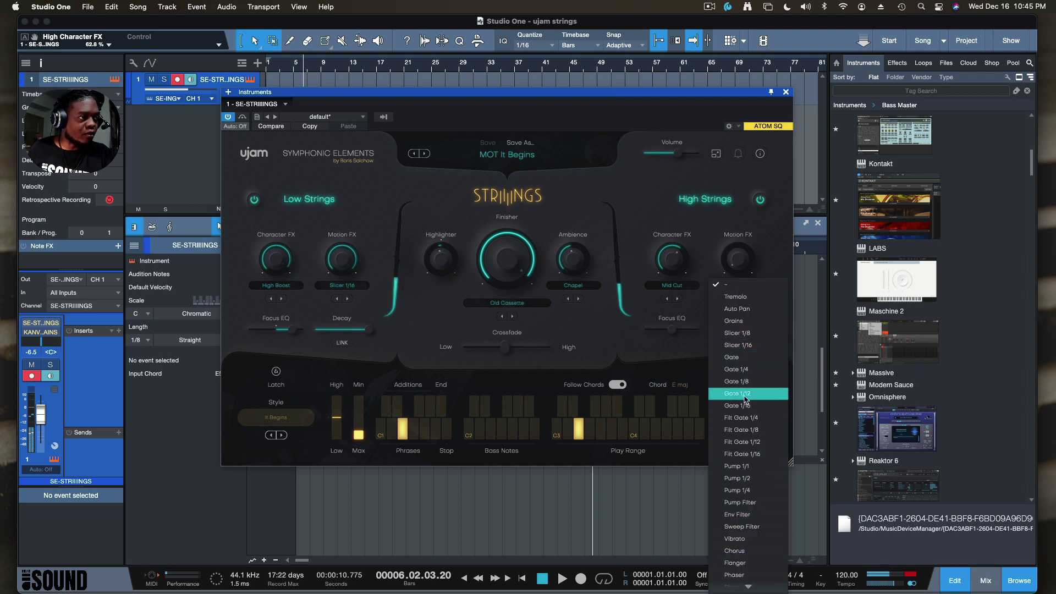
click(747, 418)
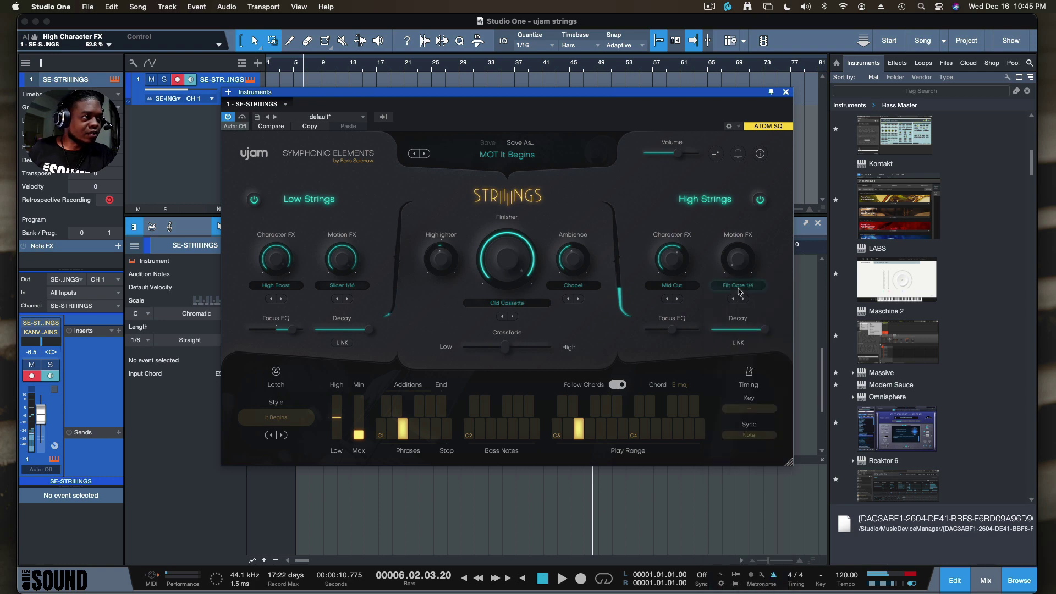
drag(738, 259, 735, 163)
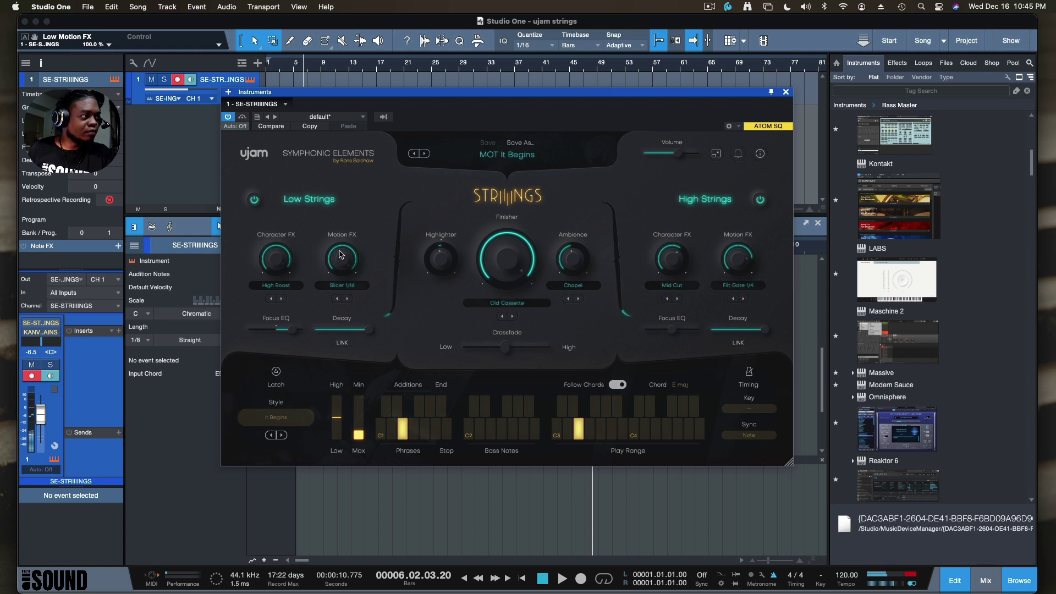
Lower the Low Strings Motion FX to about 36%, reduce their Character FX amount, and set their Decay to about 69%.
drag(338, 258, 327, 343)
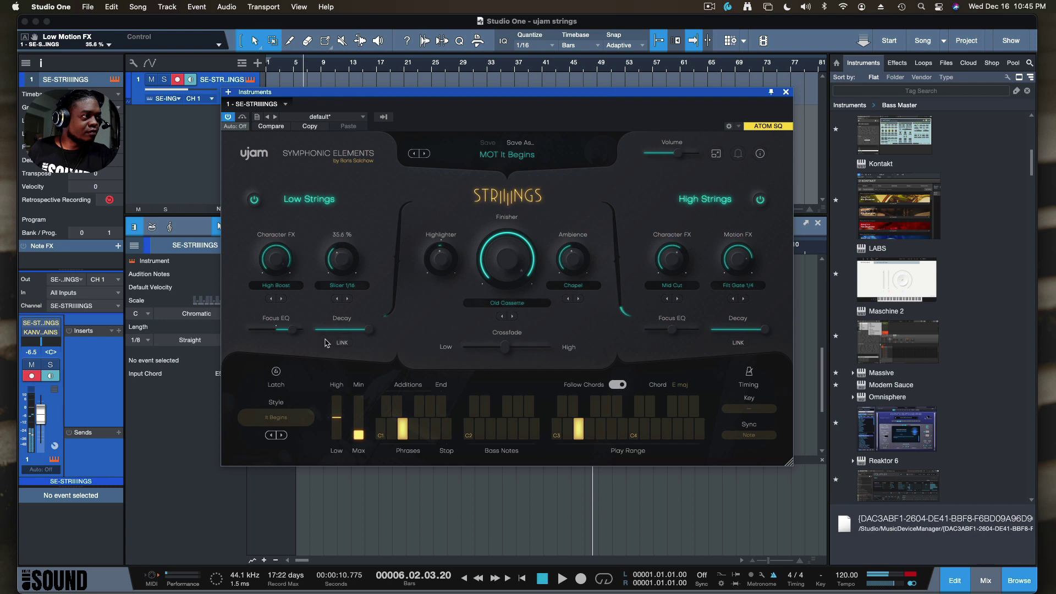
drag(279, 263, 281, 338)
mouse_move(348, 332)
mouse_down()
mouse_move(341, 352)
mouse_move(342, 342)
mouse_up()
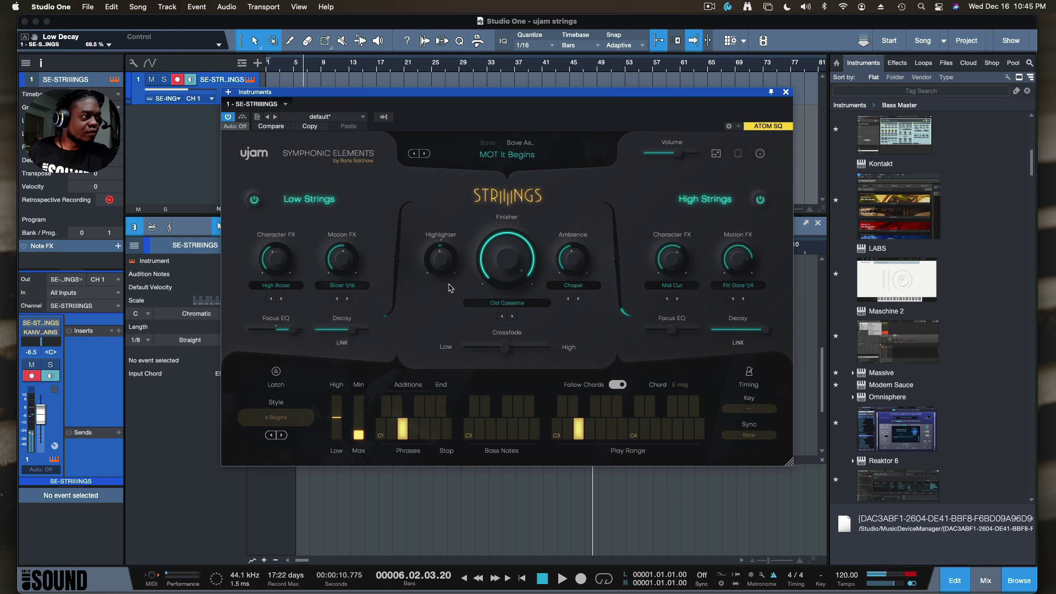
Set the Finisher to 50% and the Highlighter to about -7%, then toggle Latch.
drag(489, 272, 475, 327)
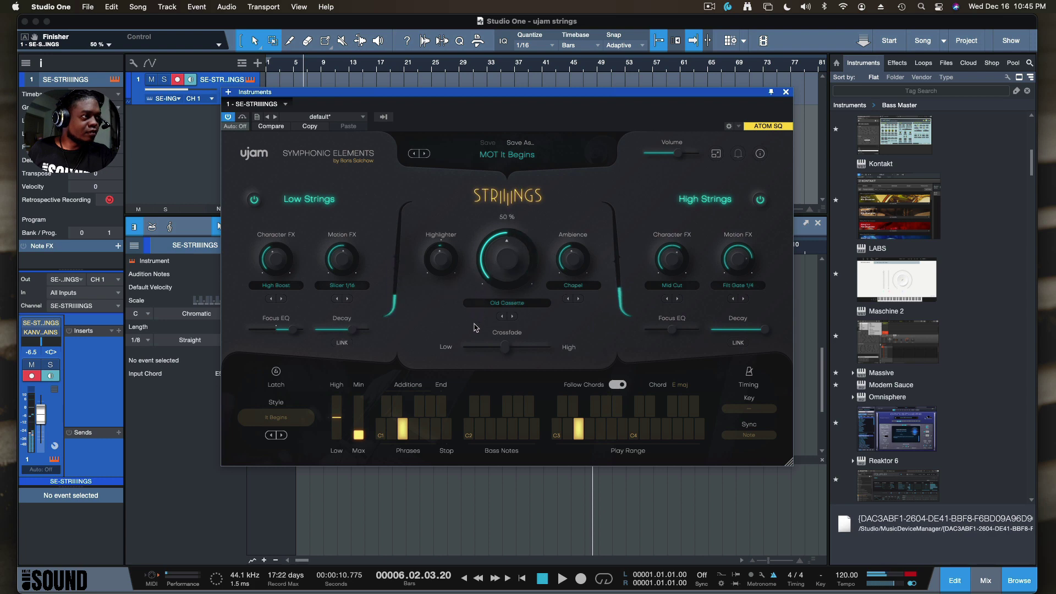
mouse_move(446, 272)
mouse_down()
mouse_move(430, 219)
mouse_move(440, 289)
mouse_move(434, 261)
mouse_up()
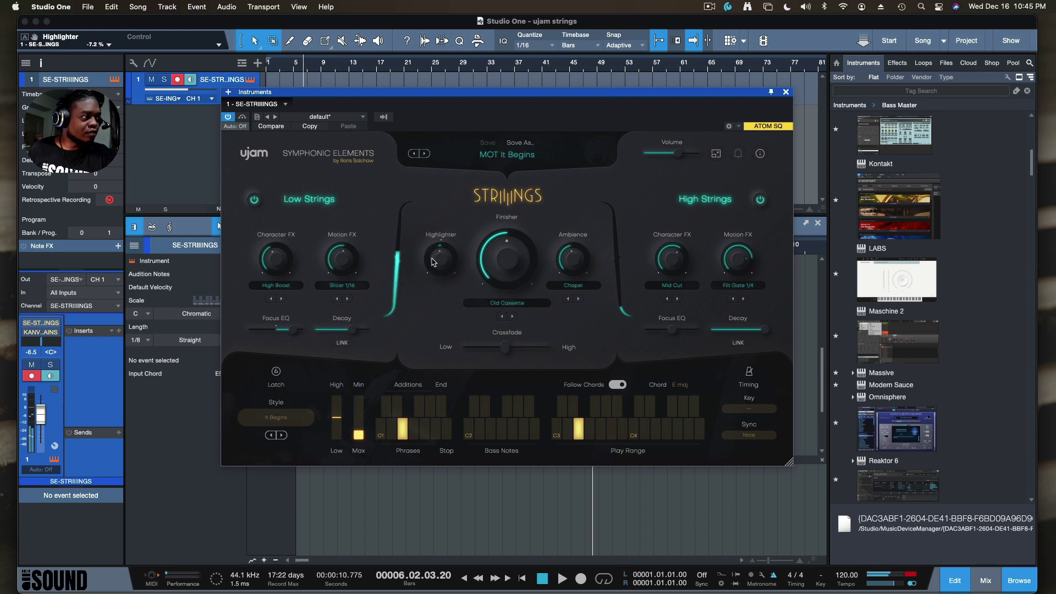
click(276, 372)
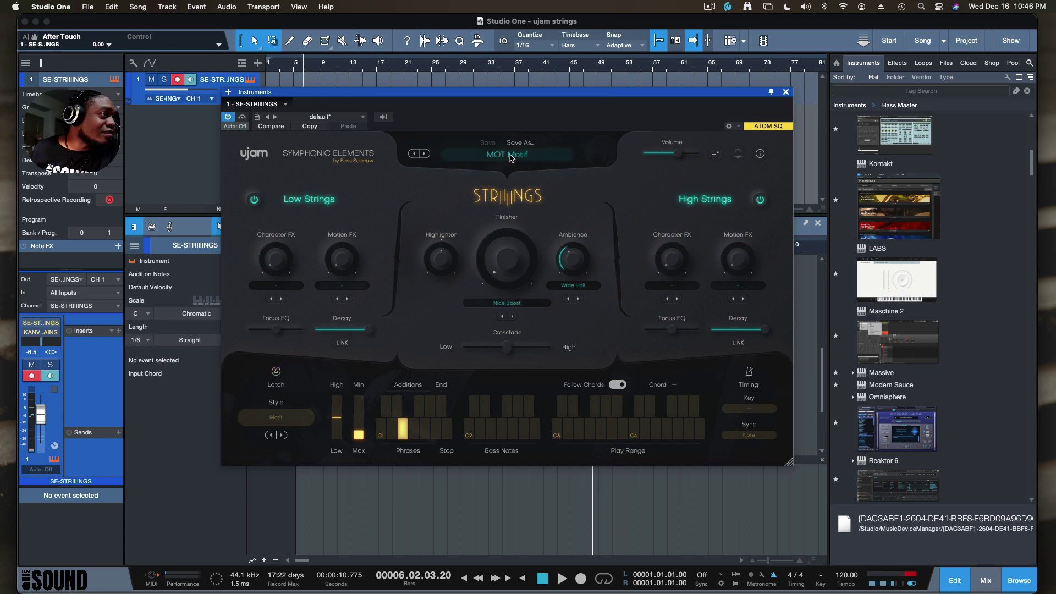
Browse the factory preset categories, including Motifs, without loading another preset.
click(454, 158)
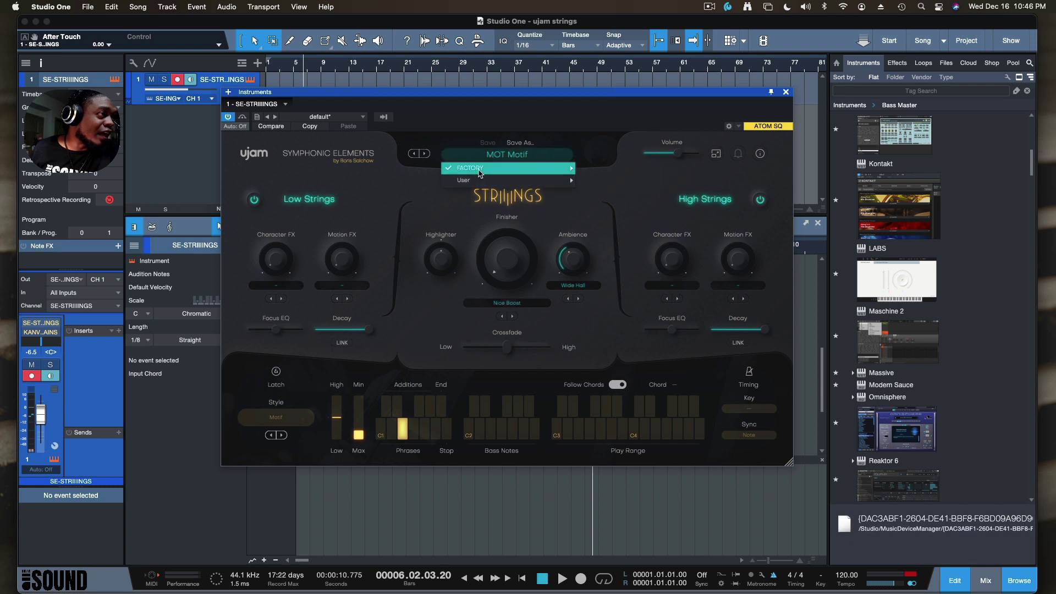
mouse_move(572, 168)
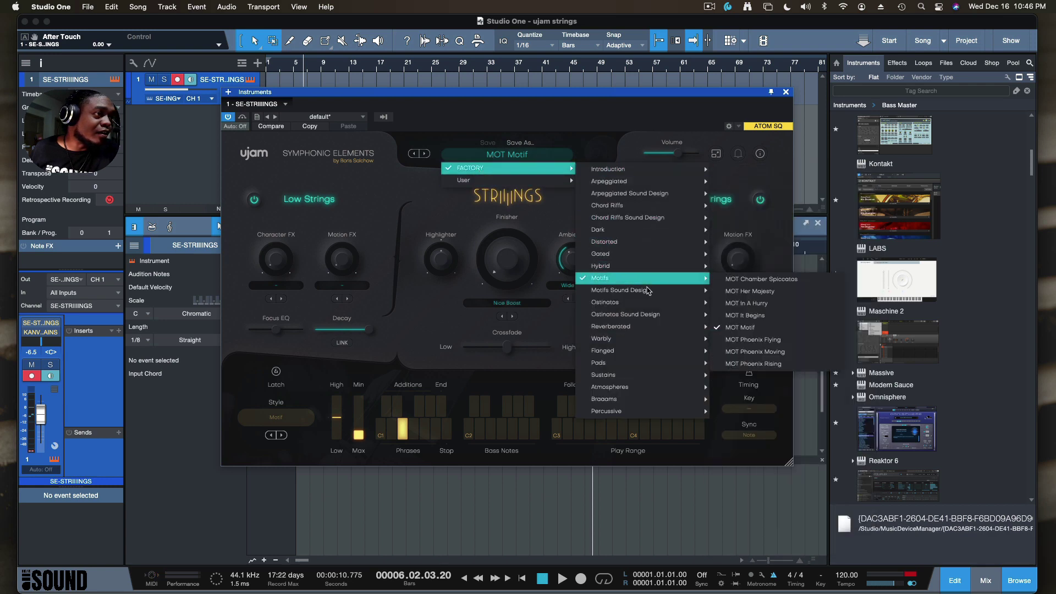
mouse_move(647, 309)
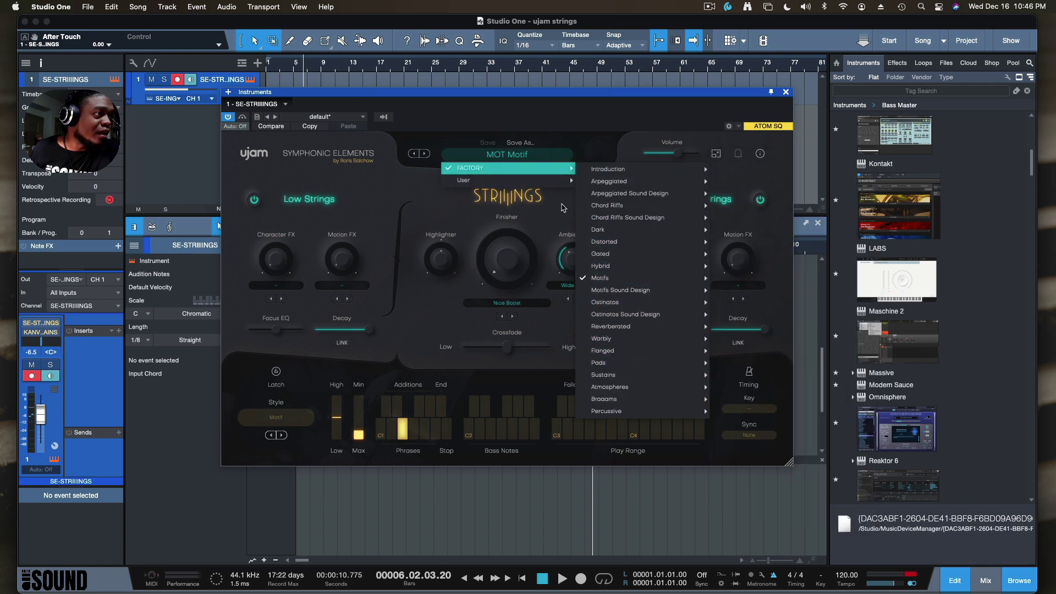
click(556, 214)
Browse the phrase style categories and step through the styles to Time Is Running.
click(280, 419)
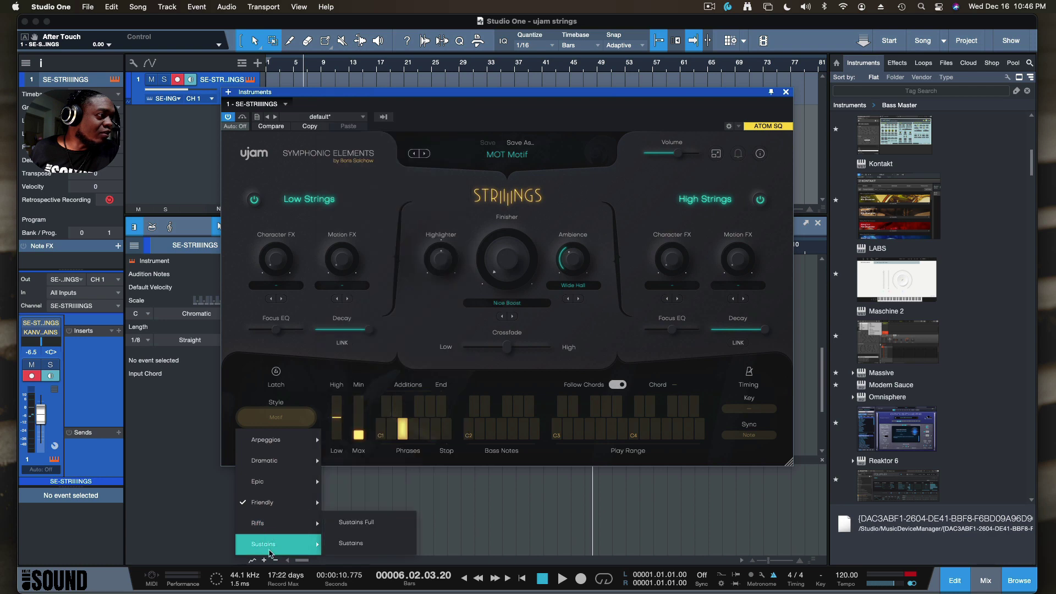
mouse_move(273, 529)
mouse_move(275, 493)
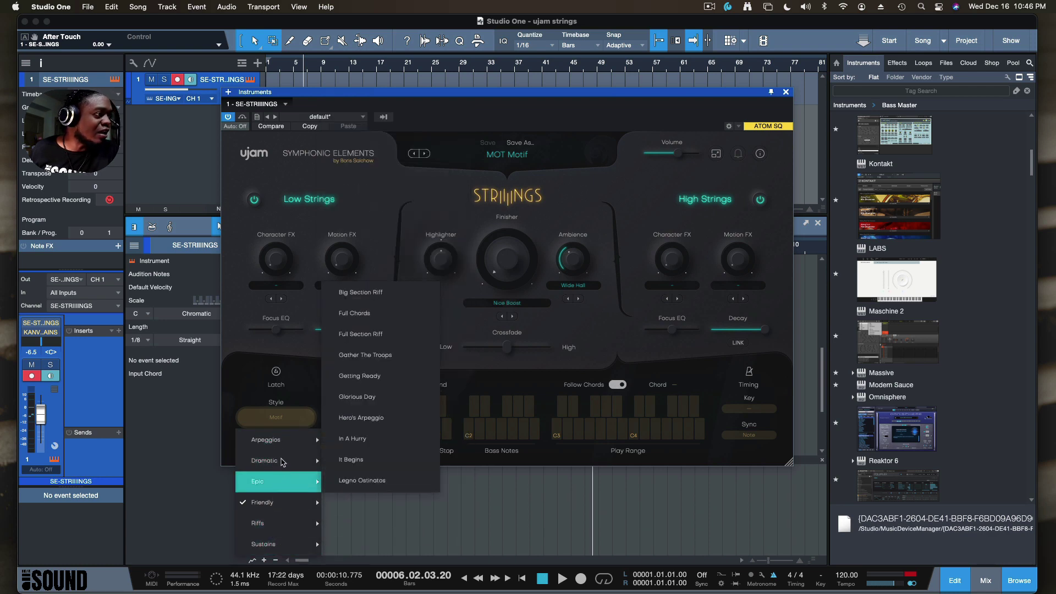
mouse_move(287, 462)
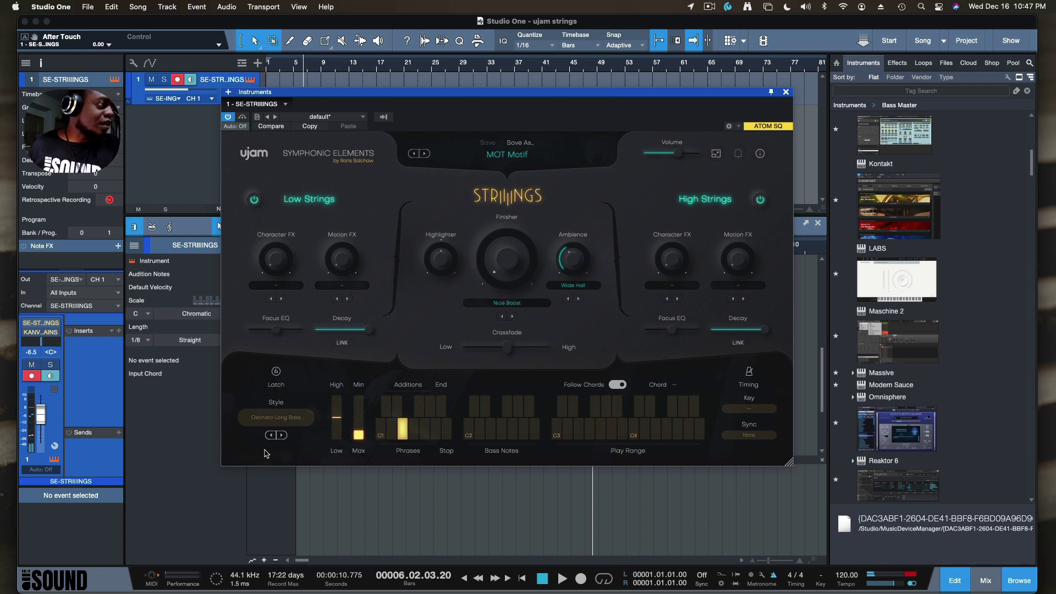
click(283, 435)
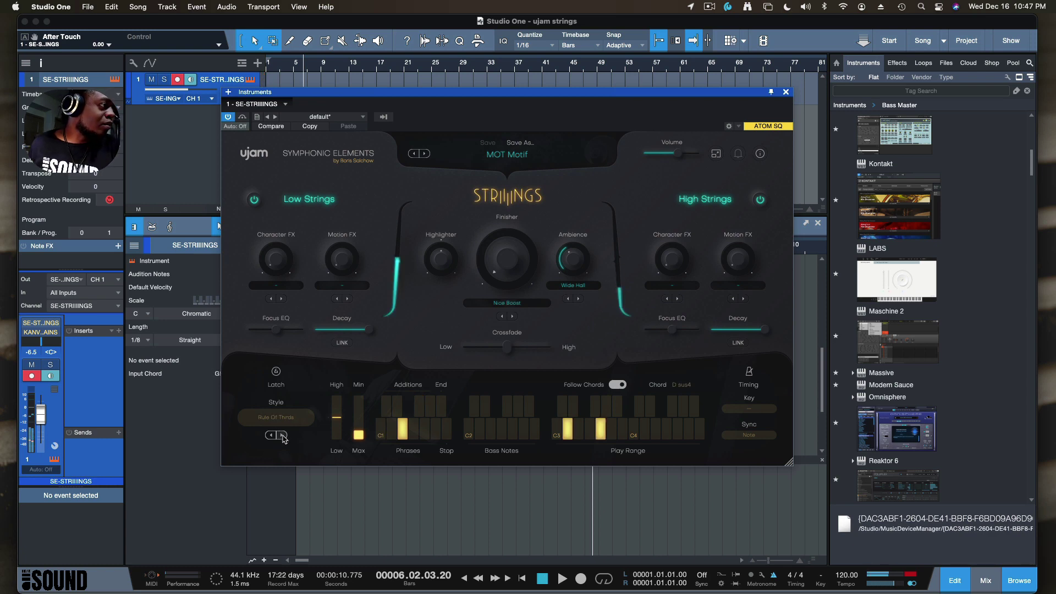
click(283, 435)
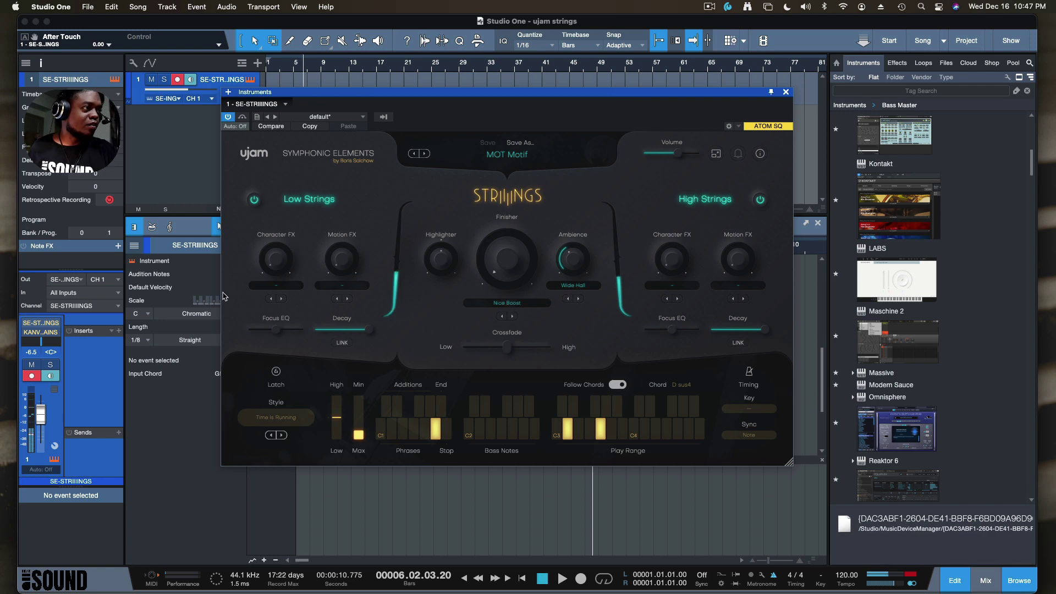
Raise the Finisher amount, and set the Ambience to 70% and the Low Strings Motion FX to about 38%.
drag(505, 259, 502, 213)
drag(574, 263, 572, 219)
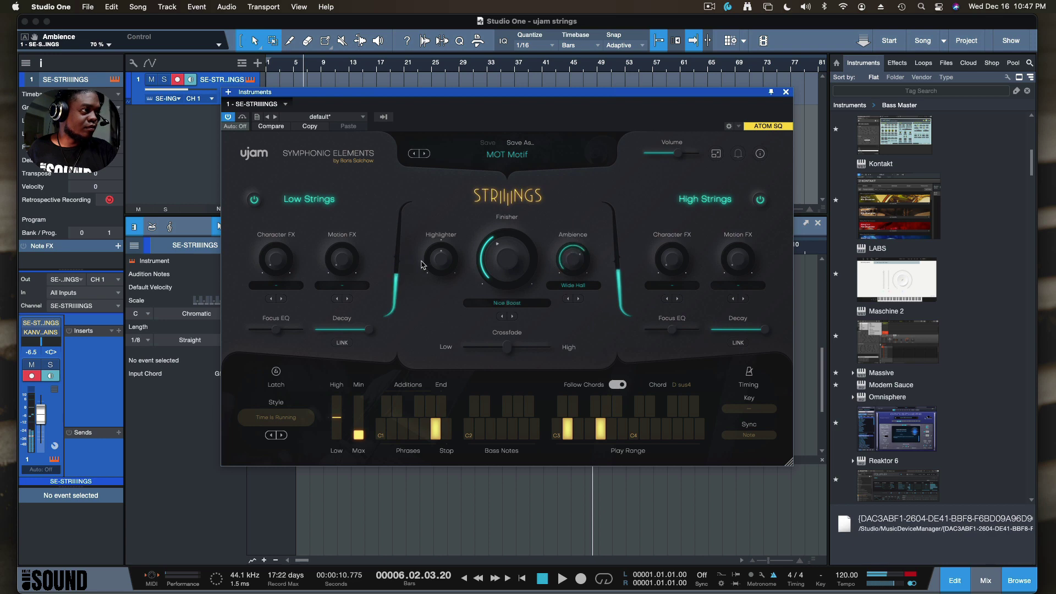
mouse_move(424, 264)
mouse_down()
mouse_move(430, 278)
mouse_move(429, 265)
mouse_up()
drag(346, 257, 340, 208)
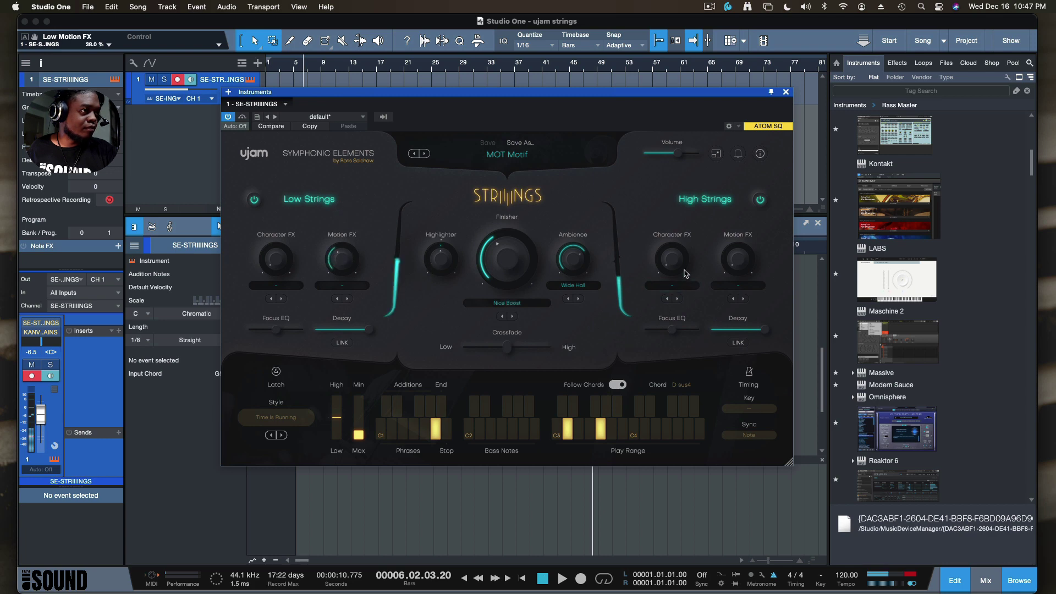
Set the High Strings Motion FX to Pump 1/1 at about 25%.
click(734, 286)
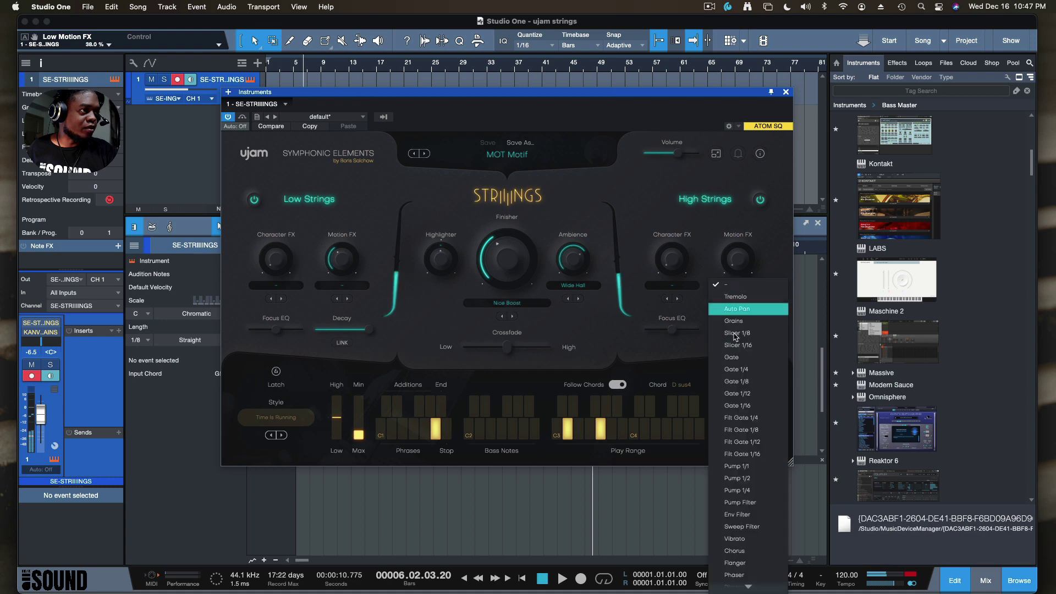
click(731, 471)
mouse_move(732, 275)
mouse_down()
mouse_move(724, 153)
mouse_move(736, 246)
mouse_move(742, 202)
mouse_move(737, 267)
mouse_up()
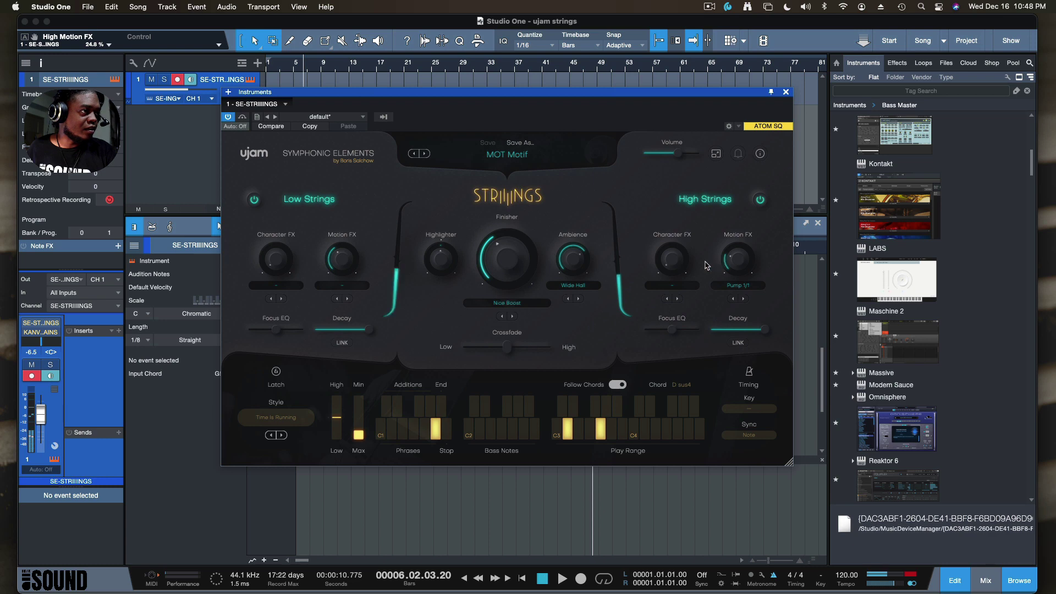
Set the High Strings Character FX to Fuzz at about 87% and the Highlighter to about -12%.
click(674, 286)
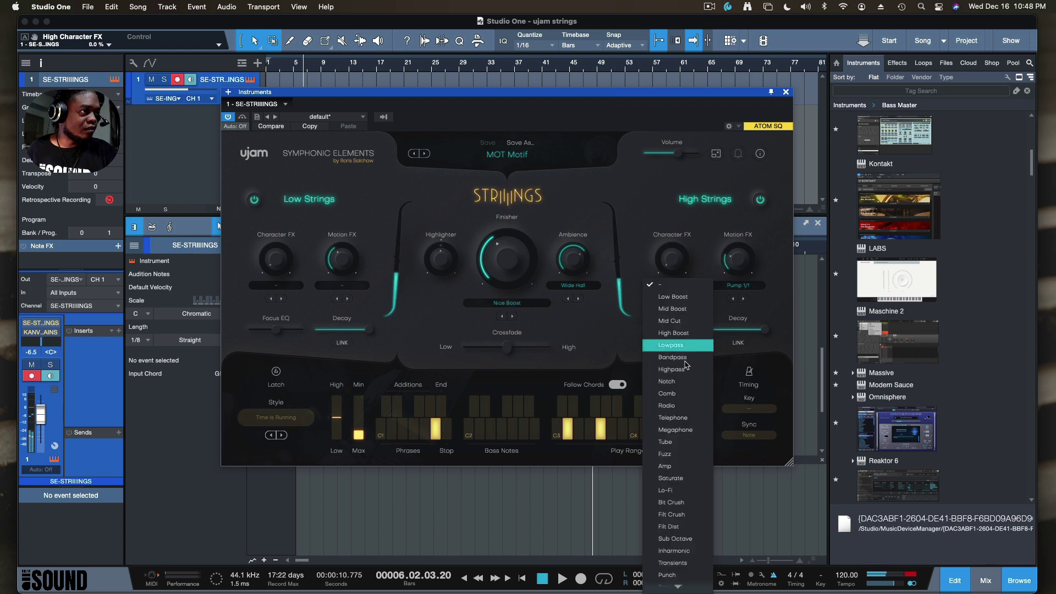
click(673, 453)
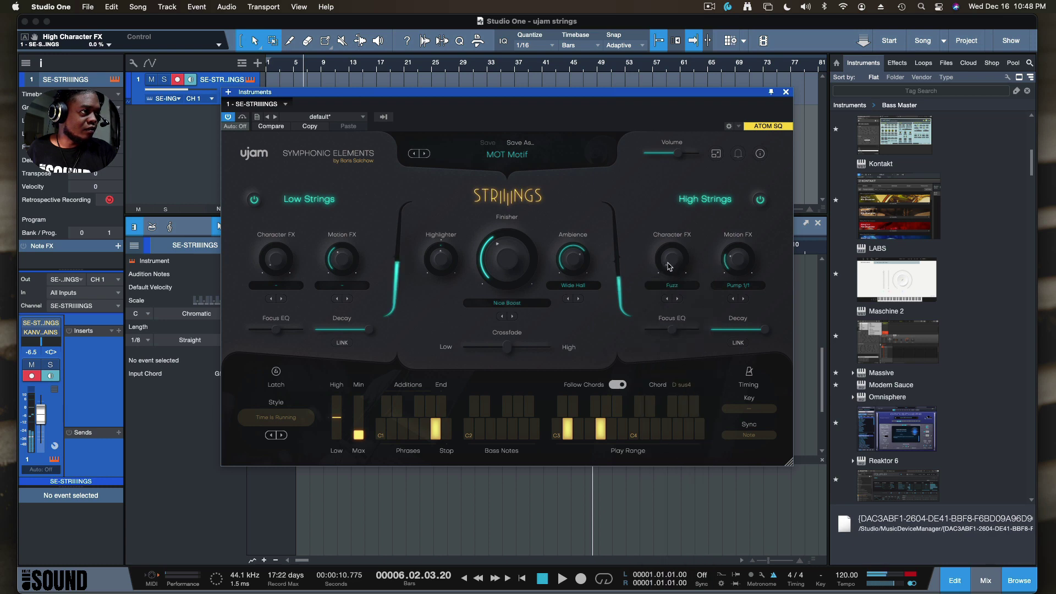
drag(669, 266, 665, 145)
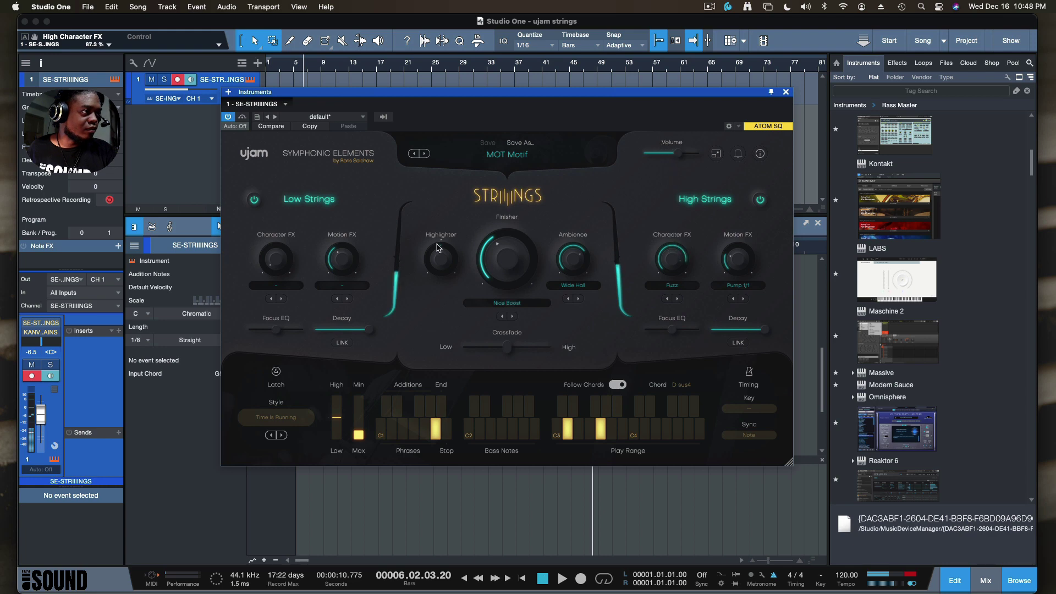
mouse_move(438, 248)
mouse_down()
mouse_move(440, 296)
mouse_move(441, 257)
mouse_up()
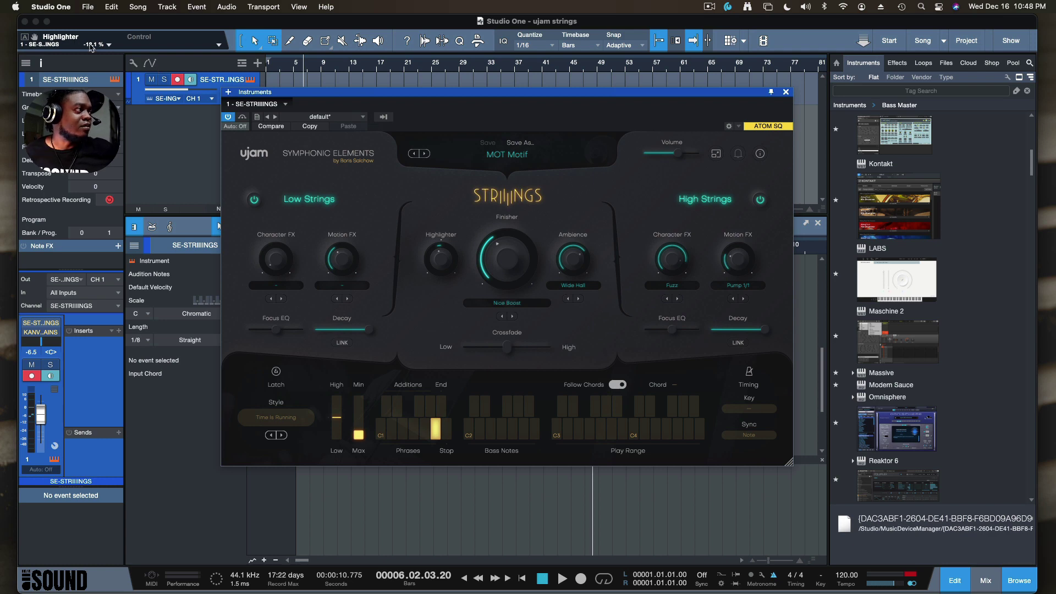
Turn off Follow Chords and load the MOT Phoenix Flying preset.
drag(363, 95, 392, 100)
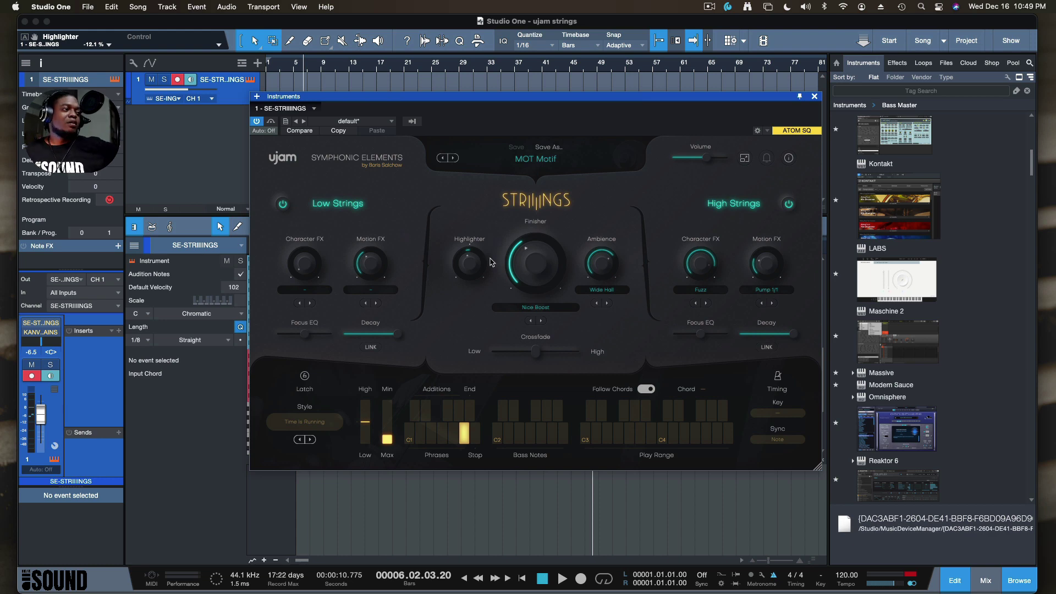
drag(440, 101, 416, 117)
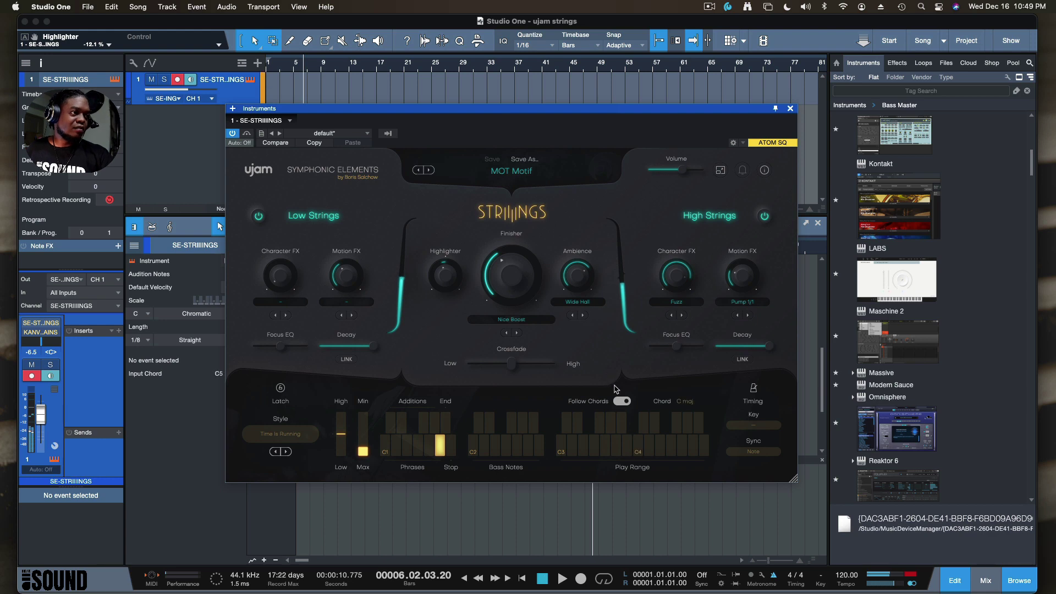
click(623, 402)
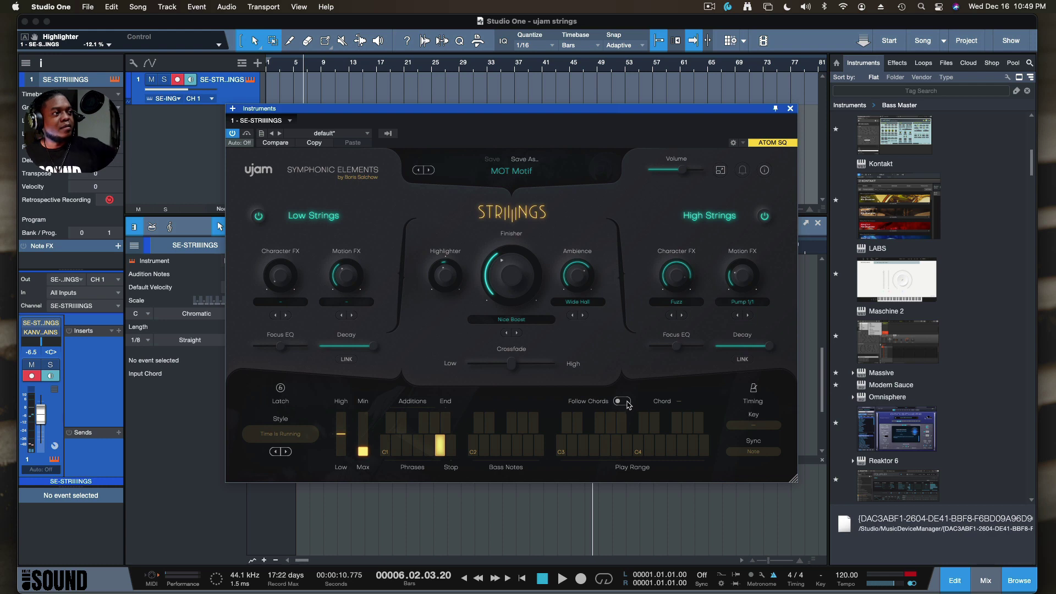
click(431, 171)
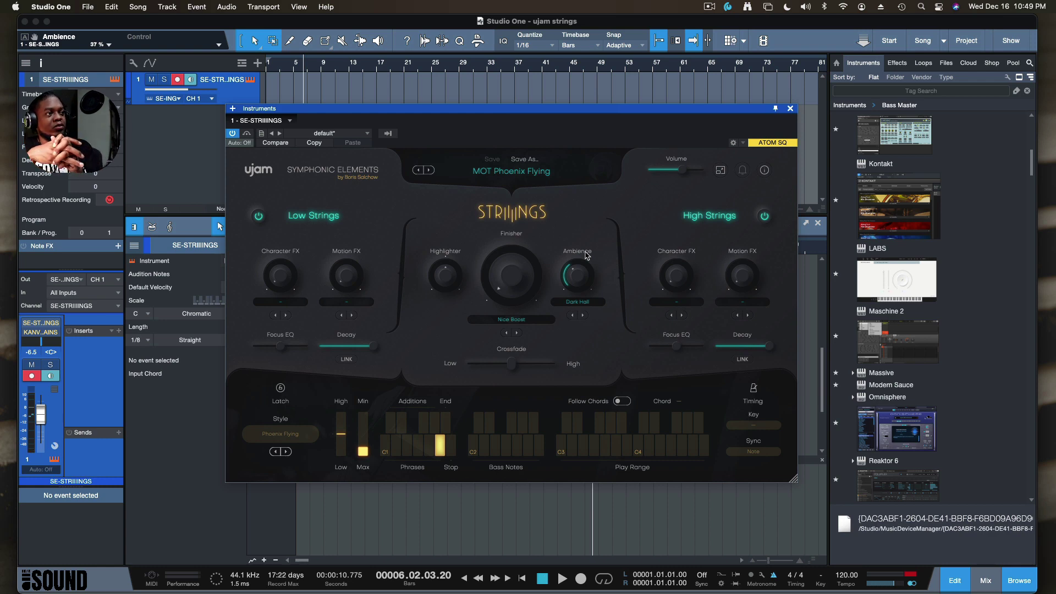
Move the instrument window clear of the arrangement and finish recording a part on the SE-STRIIIINGS track.
drag(493, 109, 541, 72)
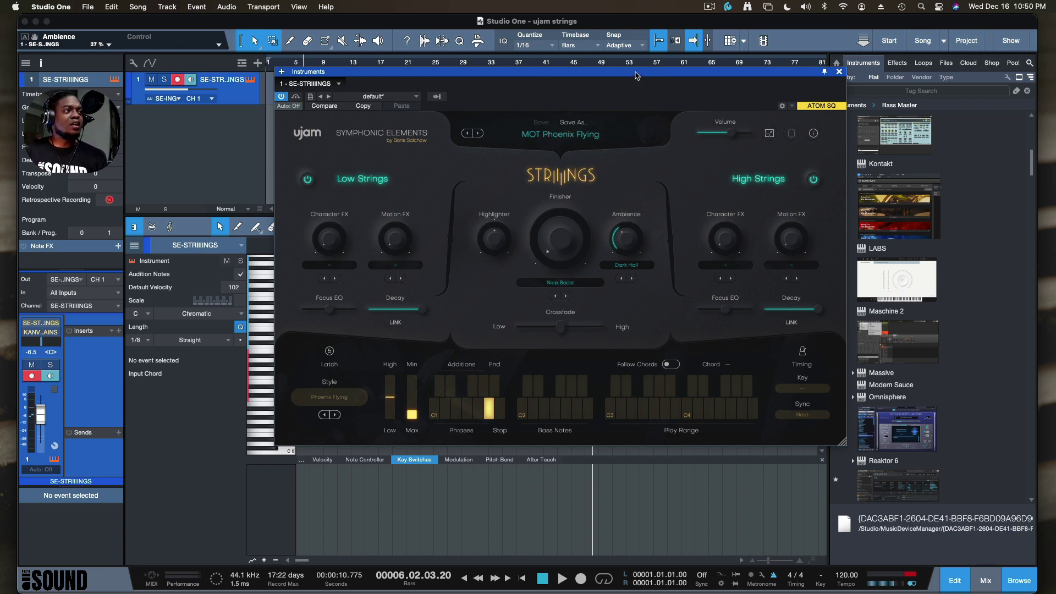
mouse_move(637, 76)
mouse_down()
mouse_move(633, 115)
mouse_move(649, 112)
mouse_move(624, 76)
mouse_up()
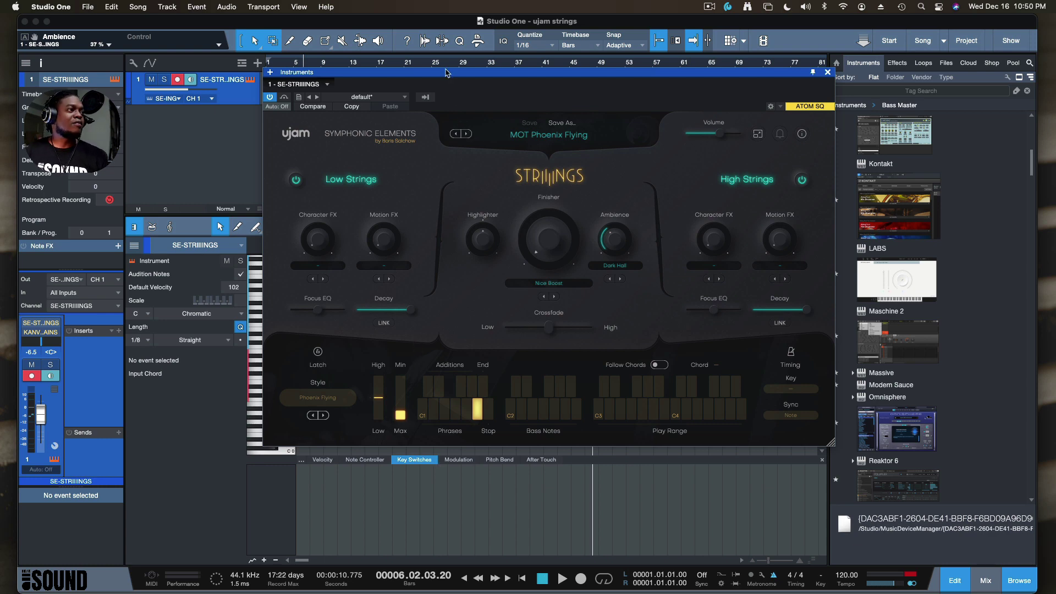
drag(446, 76, 441, 65)
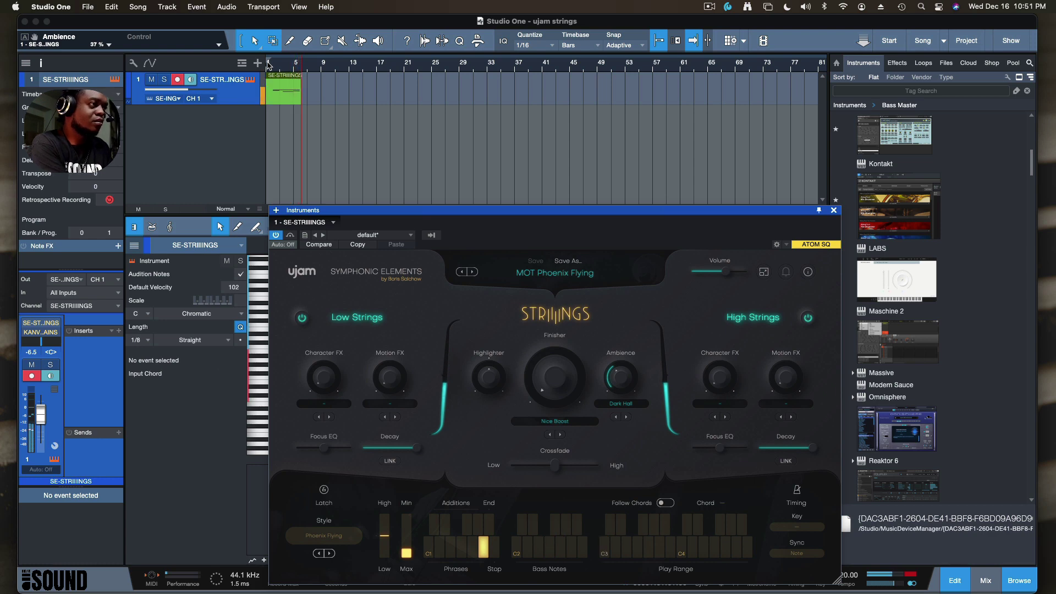
key(space)
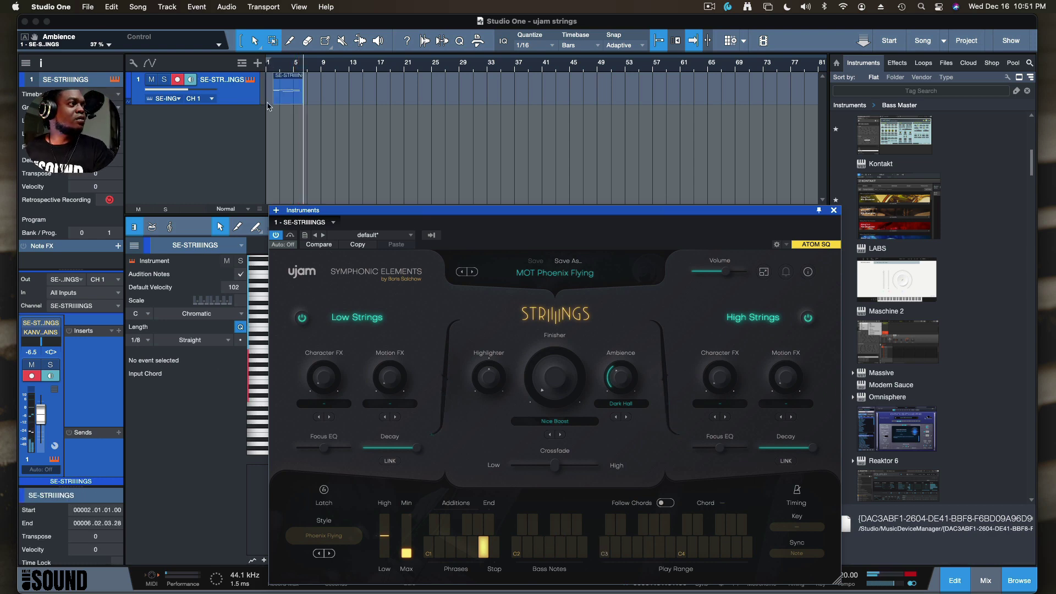
Move the recorded part to start at bar 1, play it back, and shift the instrument window off the note editor.
drag(281, 100, 274, 101)
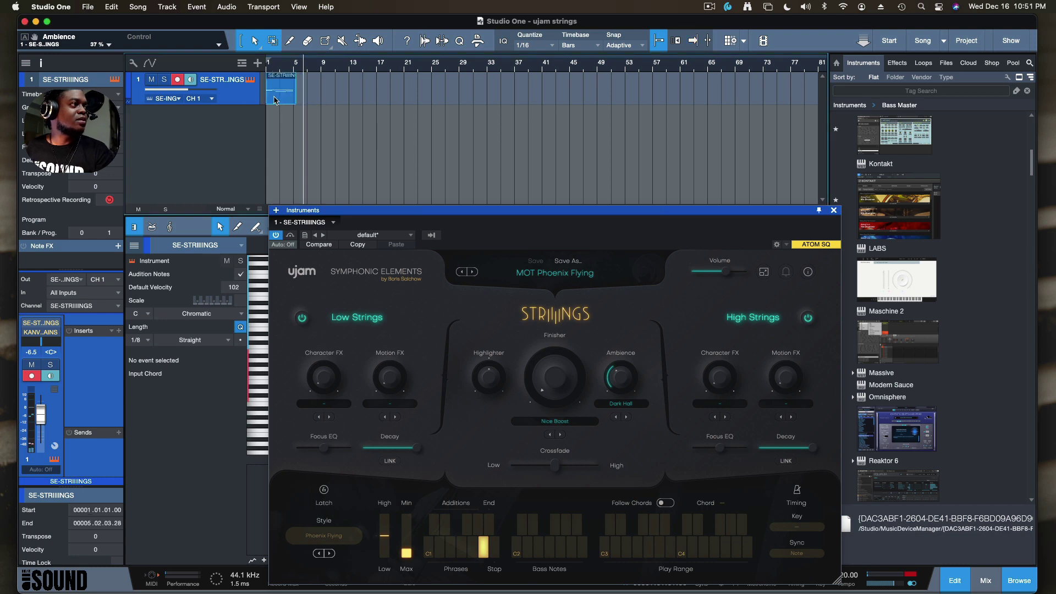
key(space)
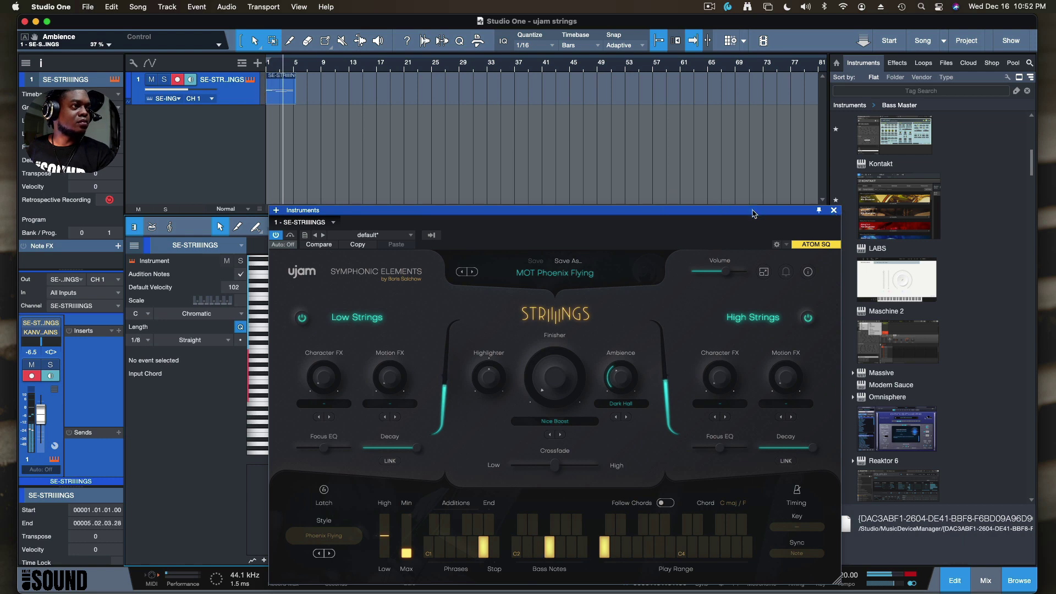
drag(753, 215, 782, 51)
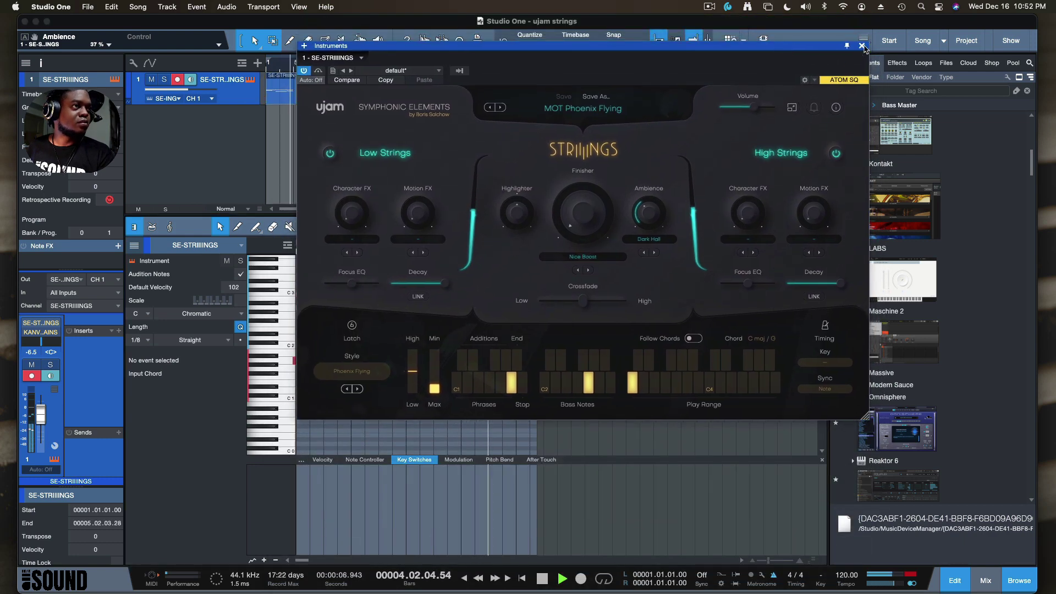
Close the instrument window, stop playback and set the SE-STRIIIINGS channel volume to -15.3 dB.
click(862, 45)
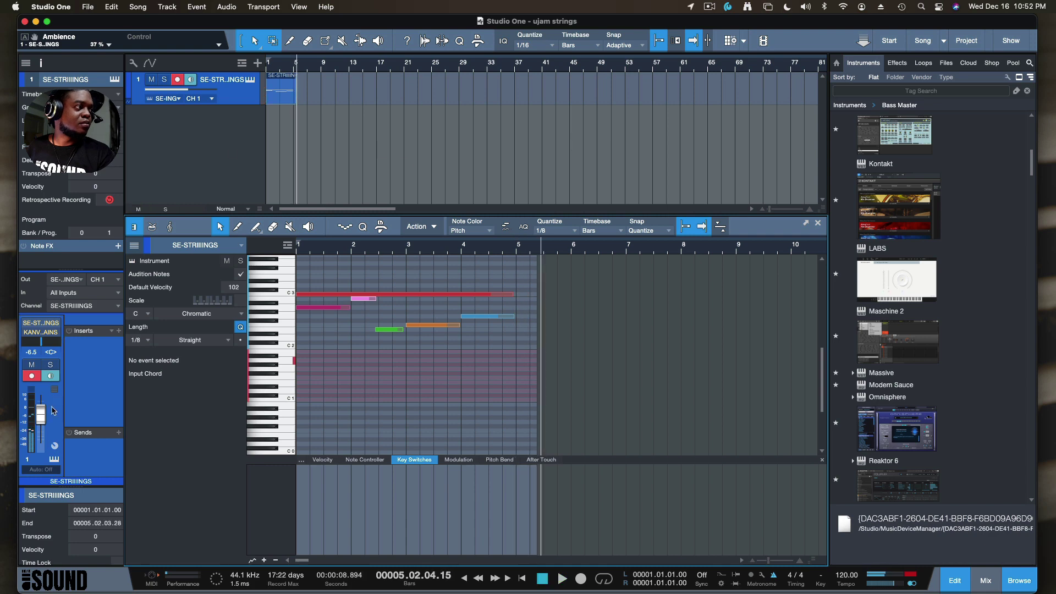
drag(41, 413, 45, 425)
key(space)
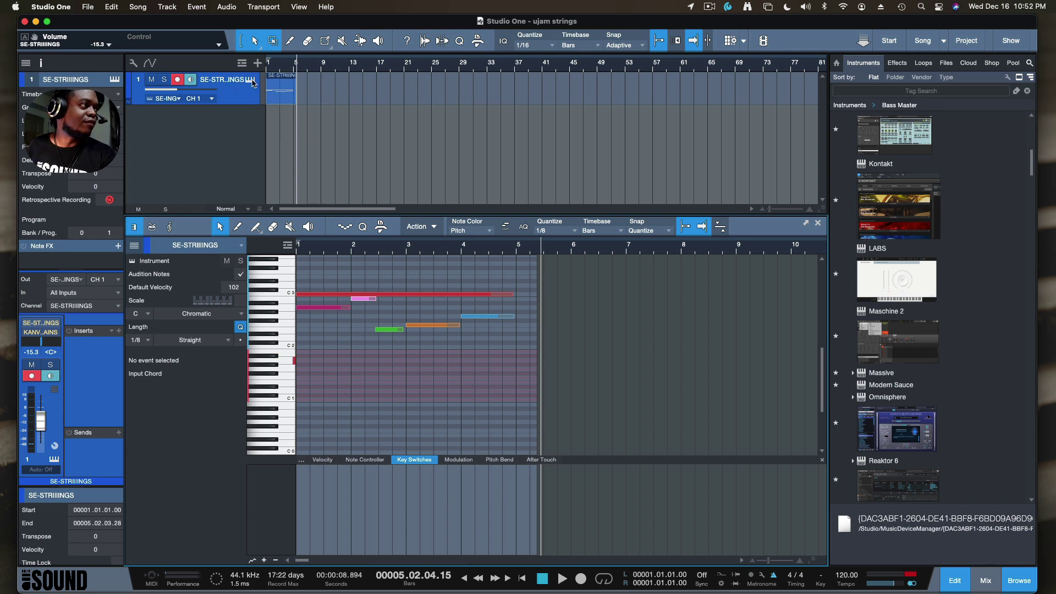
Reopen the STRIIIINGS instrument window clear of the first bars in the note editor and return the playhead to bar 1.
click(250, 80)
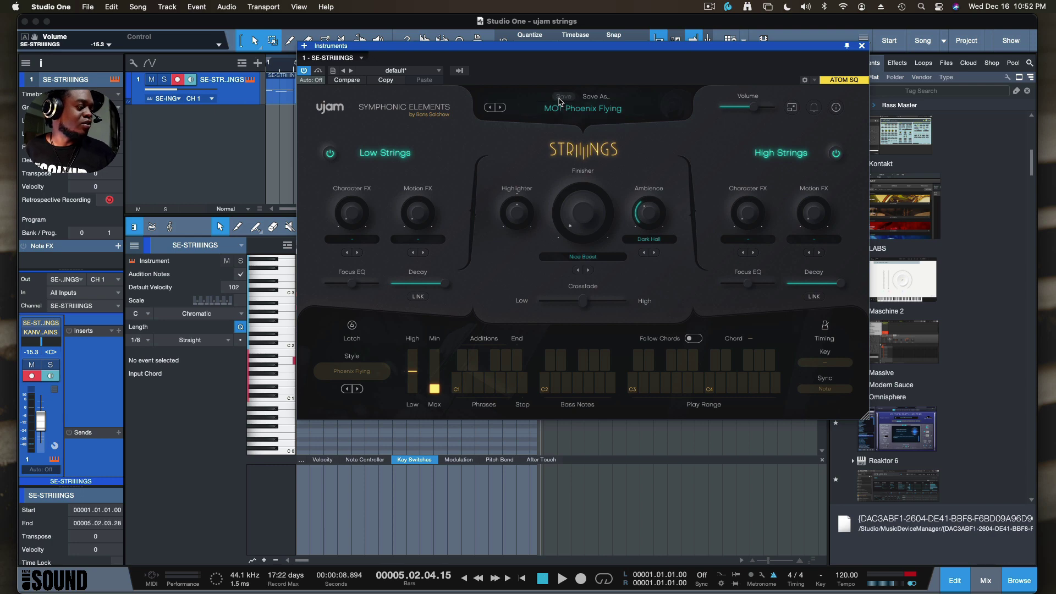
drag(583, 51, 718, 24)
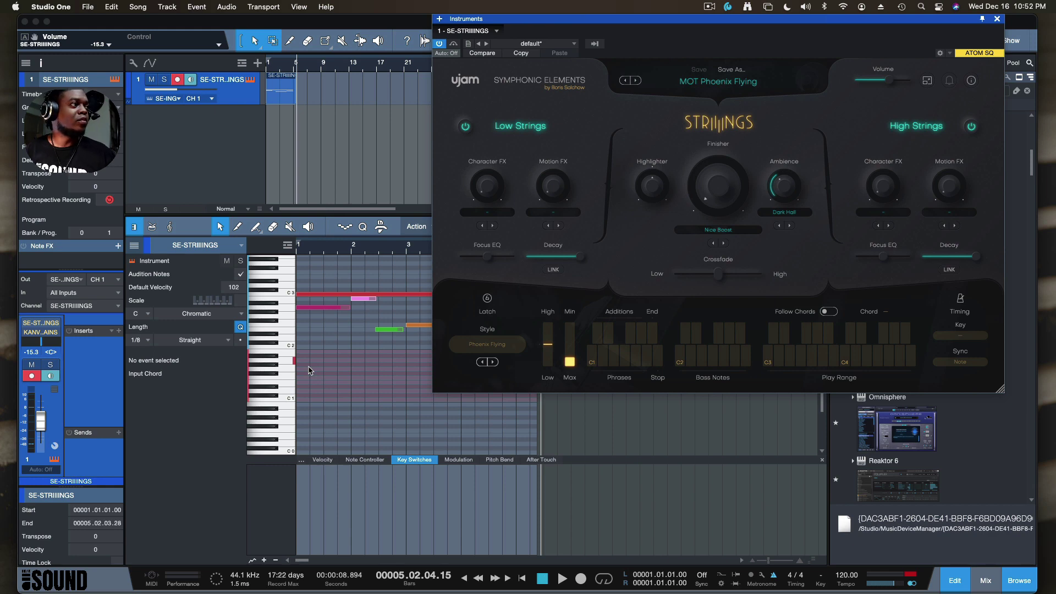
key(comma)
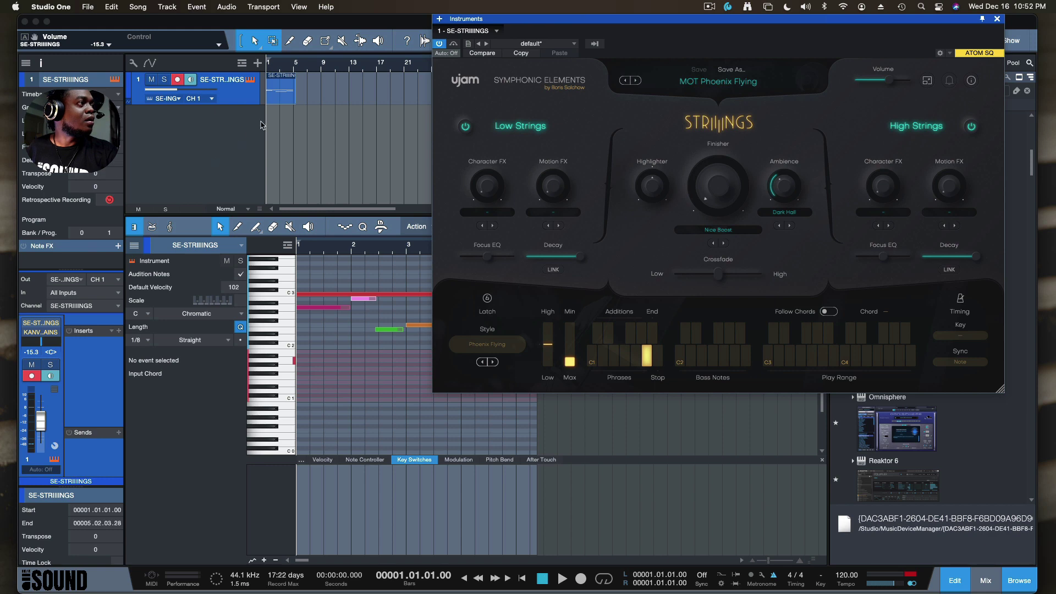
Set the loop range around the recorded part and shorten the part to end at bar 5.
click(282, 95)
key(p)
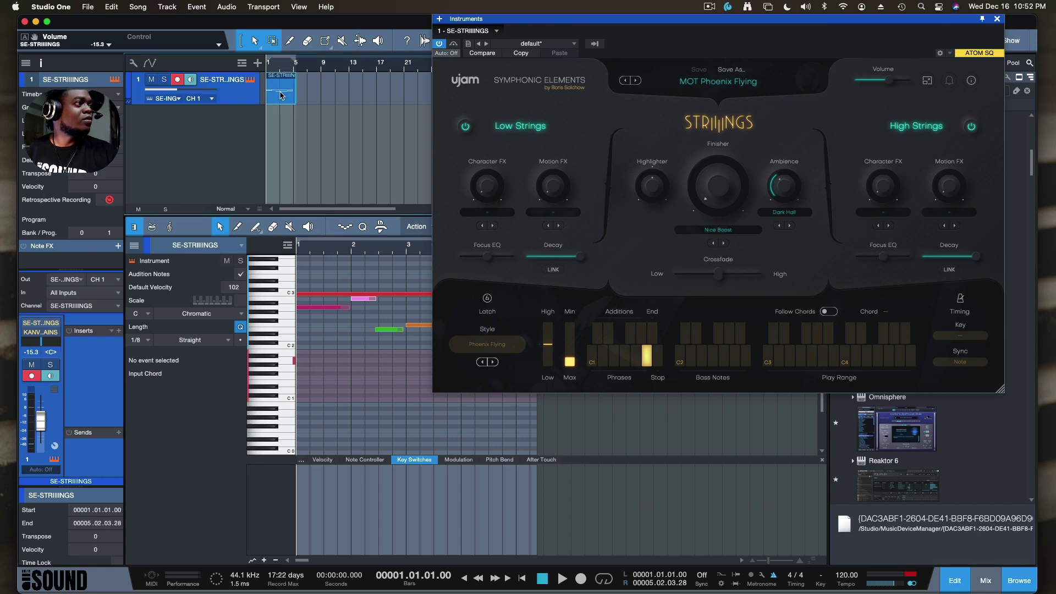
key(F11)
key(space)
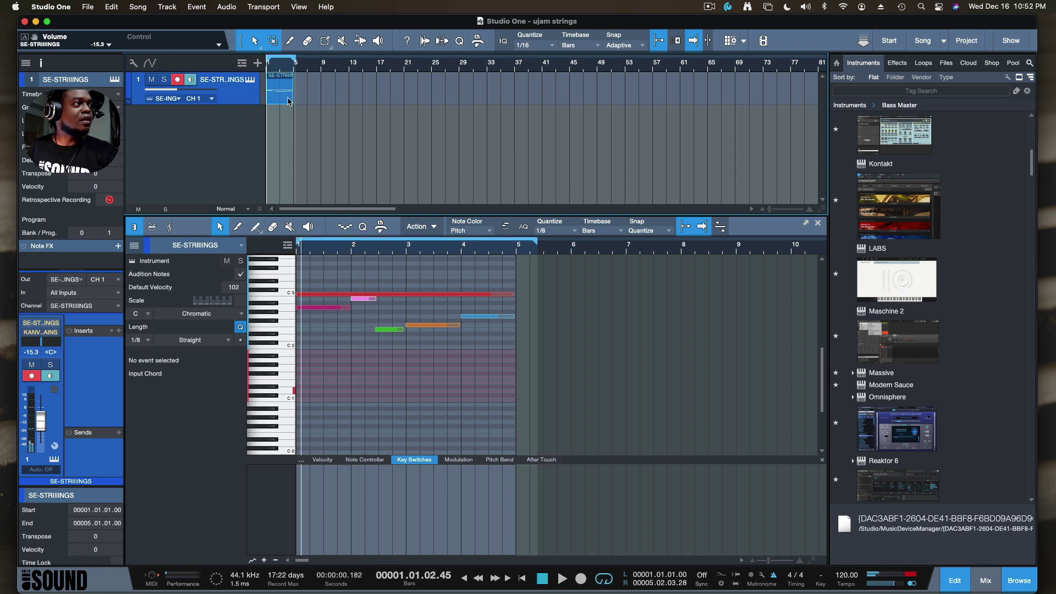
Duplicate the four-bar part eight times back to back up to bar 37.
key(d)
key(d)
key(d)
key(d)
key(d)
key(d)
key(d)
key(d)
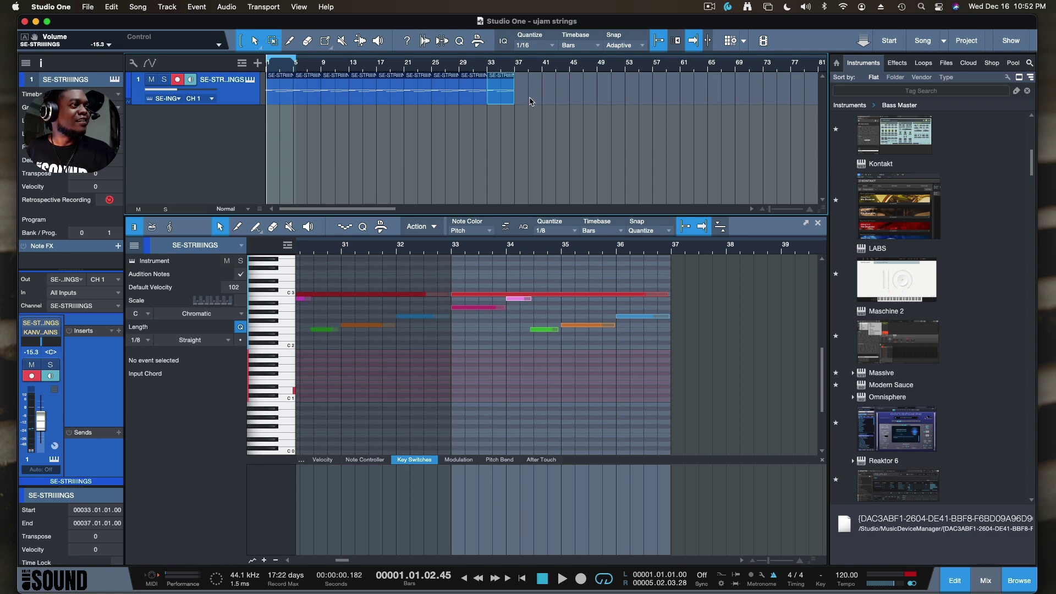
Merge all the repeated parts into one event and extend the loop range to bar 37.
drag(531, 100, 250, 81)
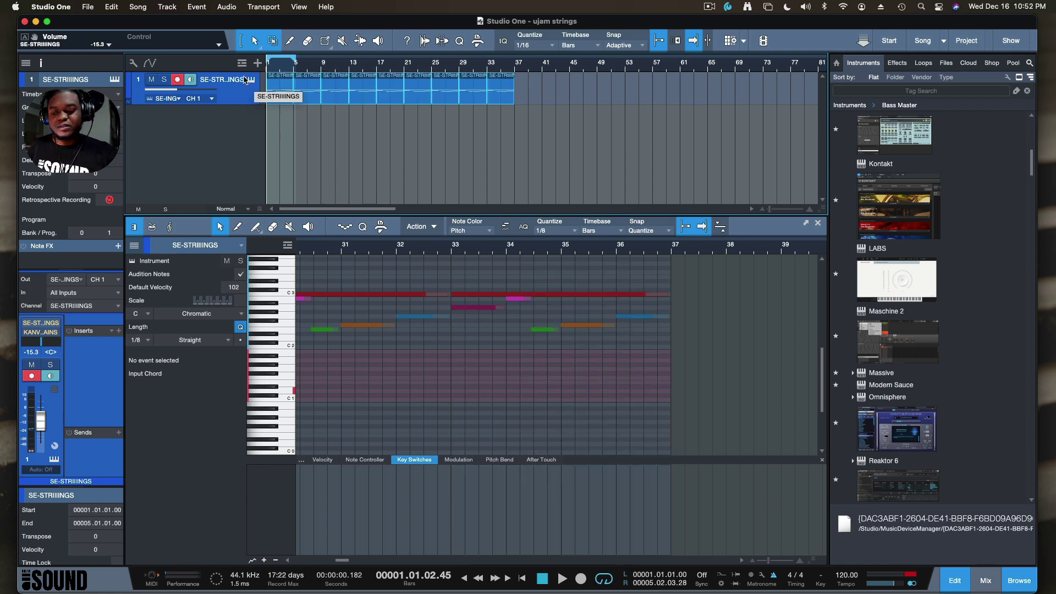
key(g)
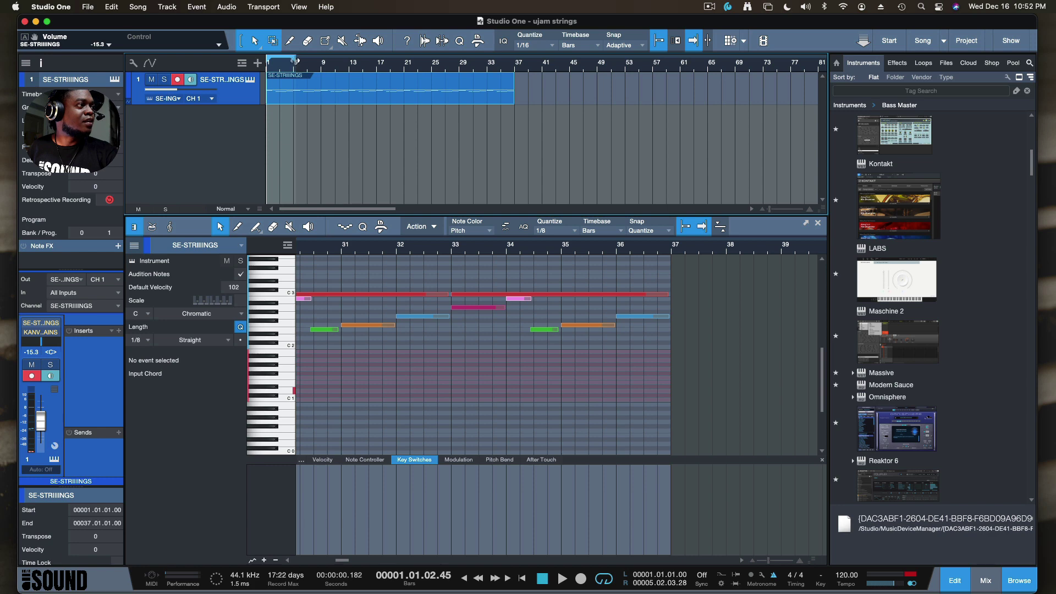
drag(295, 60, 513, 90)
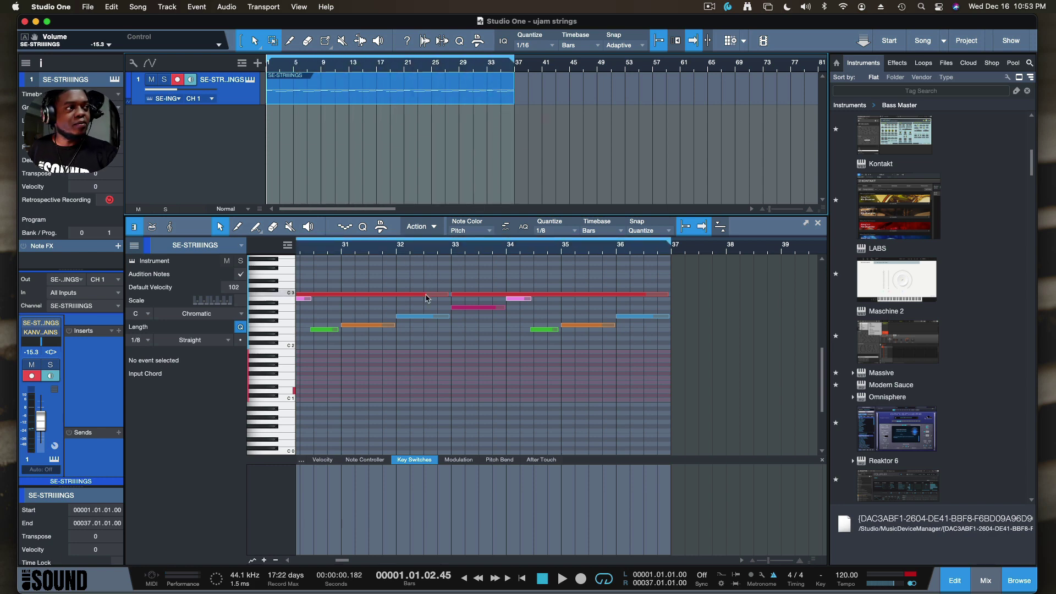
Show the instrument window and record phrase, addition, ending and stop key switches over the merged part from bar 1 to about bar 18.
key(shift+F11)
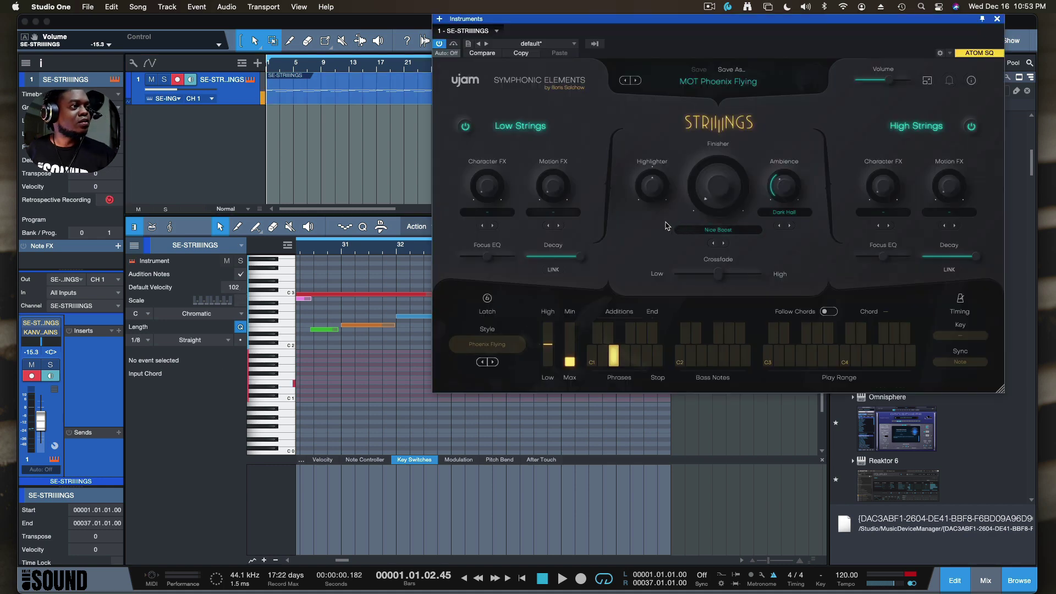
key(space)
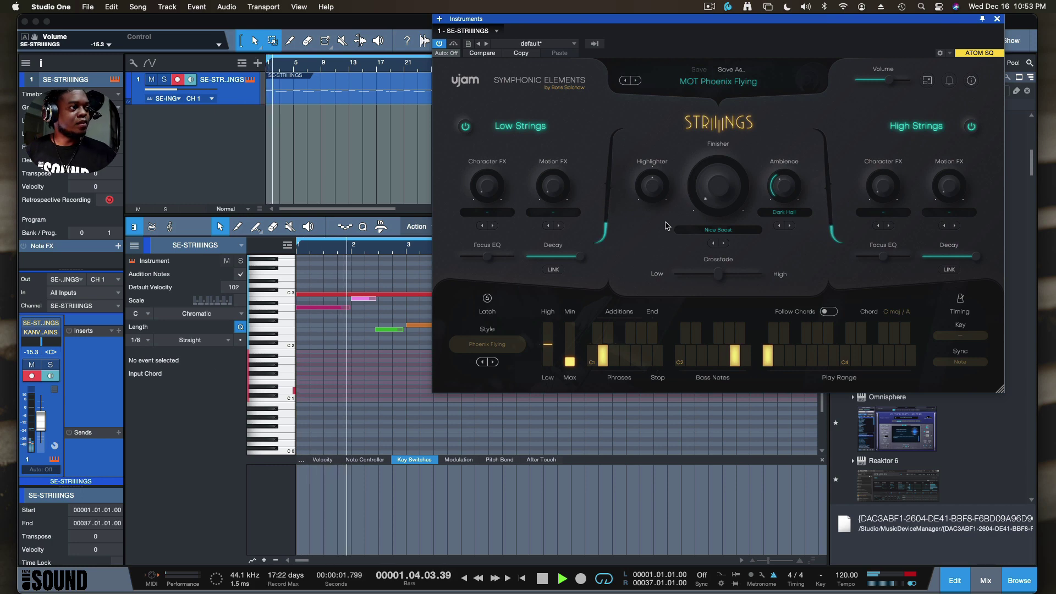
key(space)
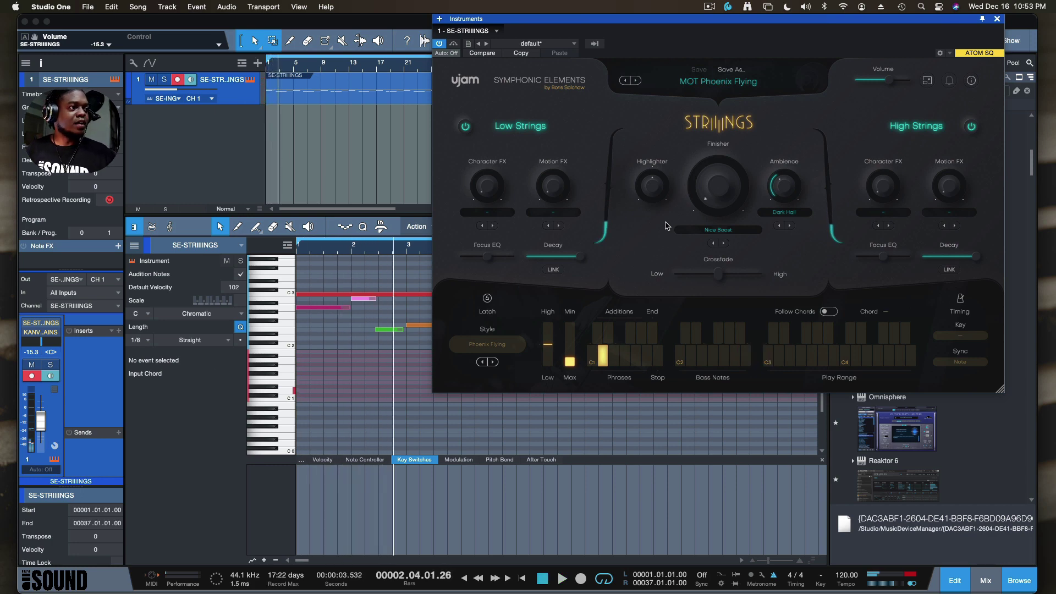
key(comma)
key(KP_Multiply)
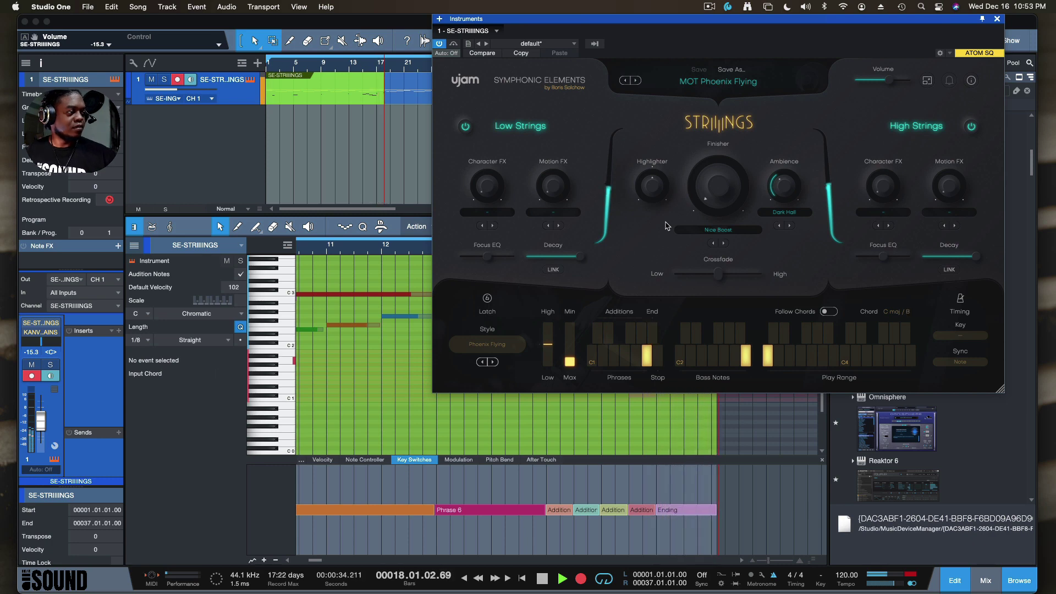
key(space)
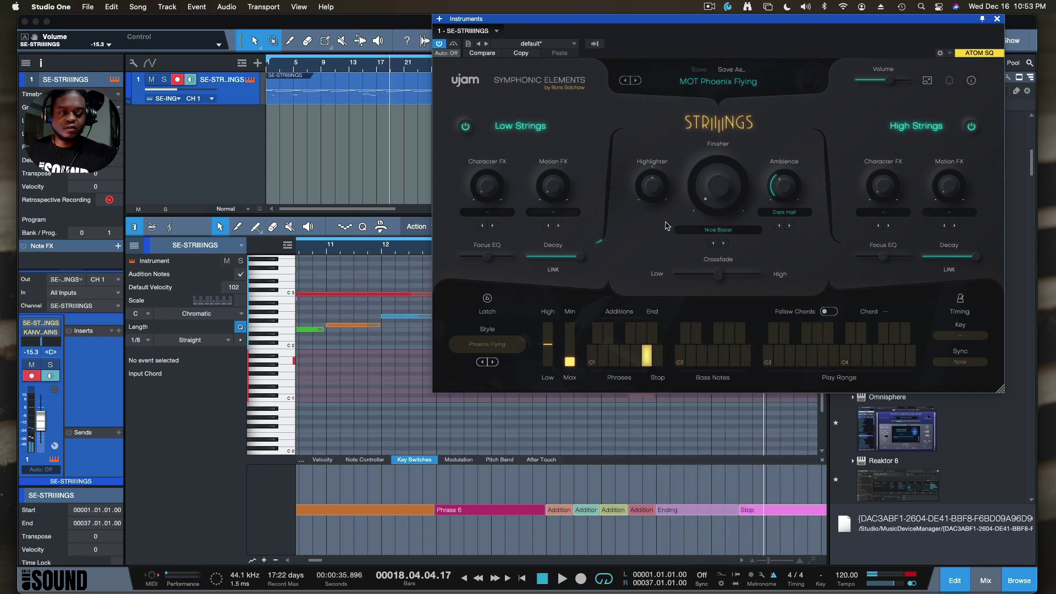
Close the instrument window, then move the Stop key switch to the start of bar 17 and delete the Ending key switch.
click(997, 19)
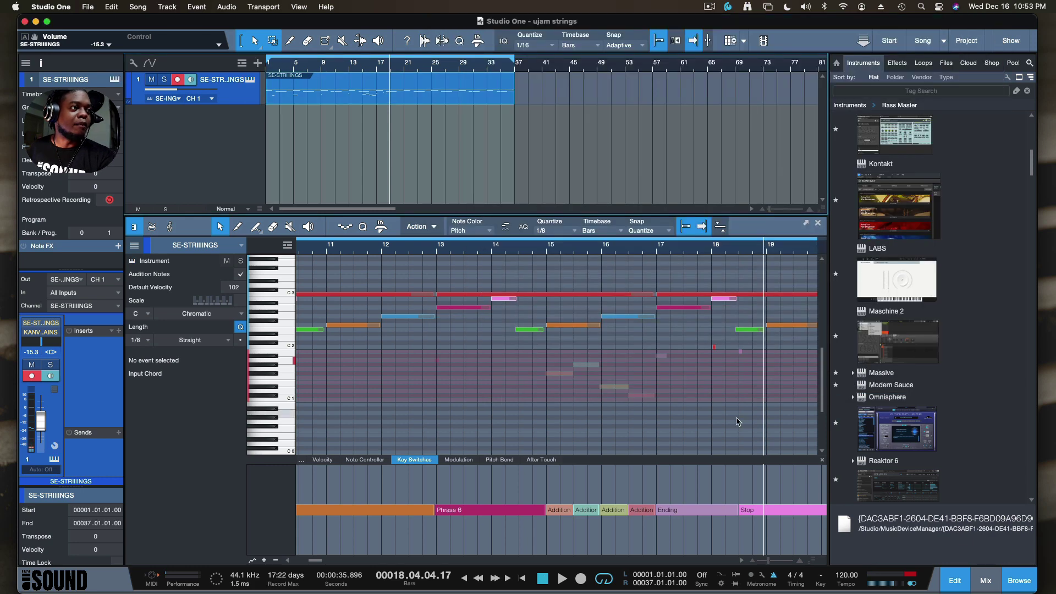
click(754, 512)
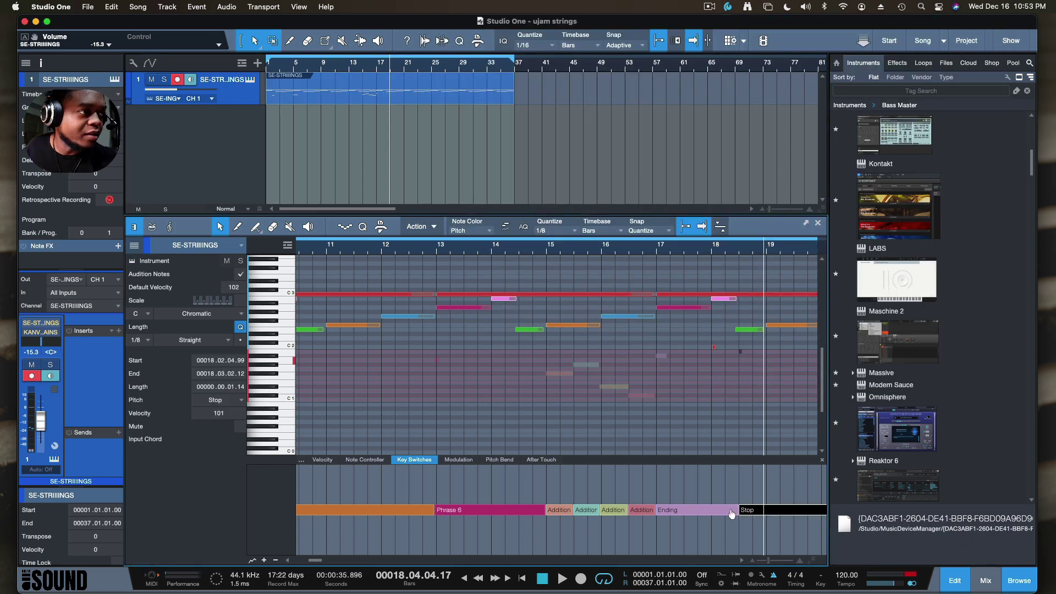
drag(741, 510, 656, 506)
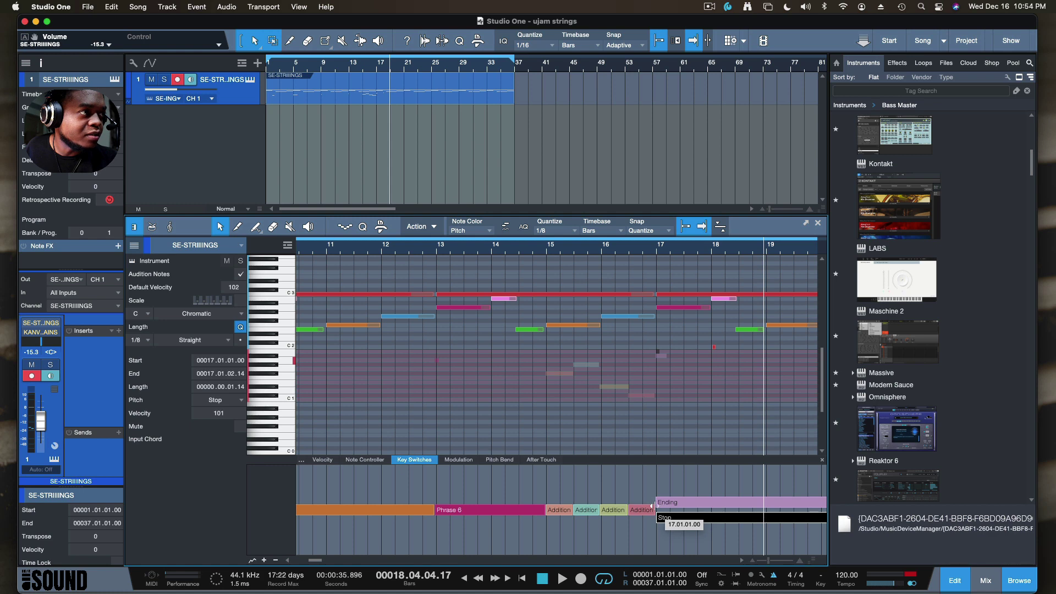
click(683, 505)
key(Delete)
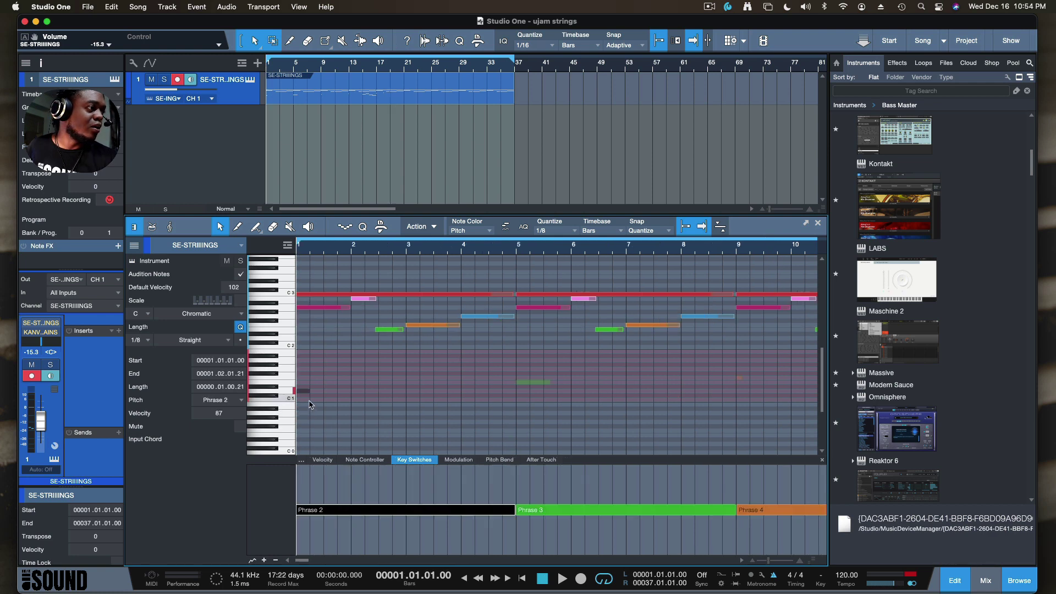
View the key switch choices for the Phrase 2 section and play the part back with its full length in view.
right_click(500, 513)
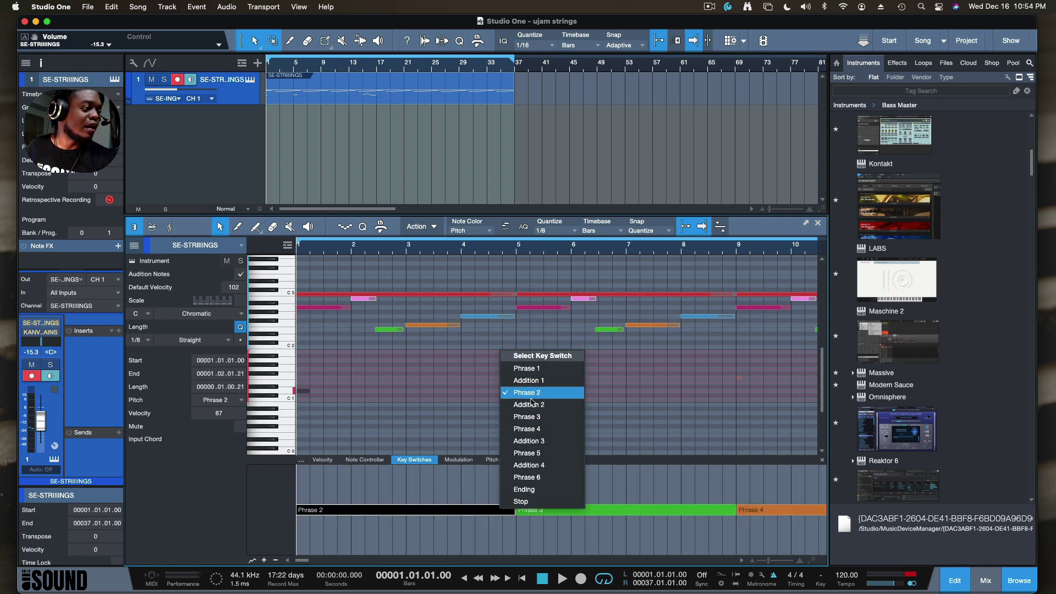
click(683, 478)
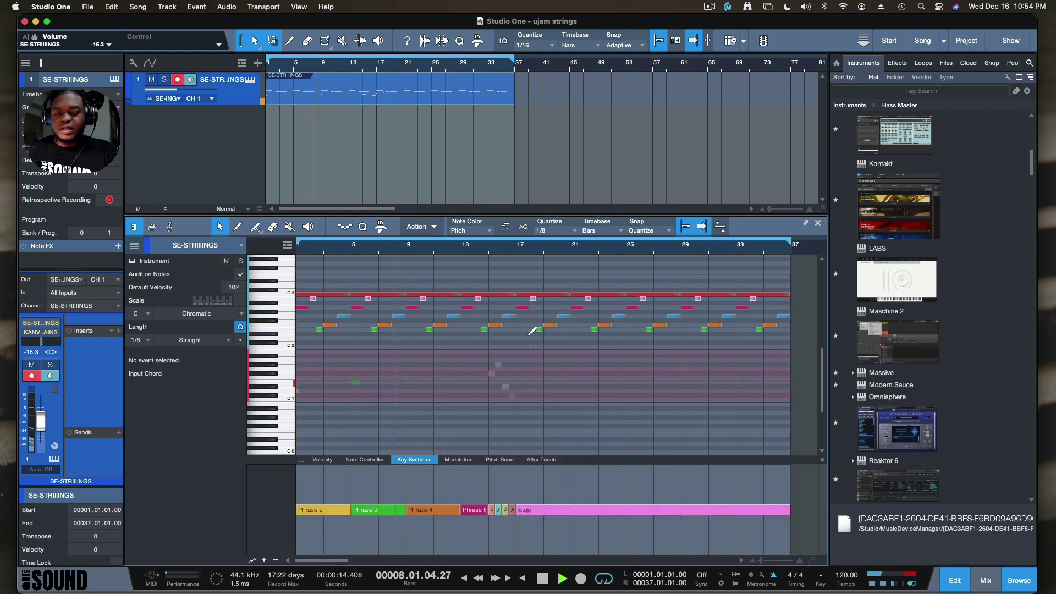
key(w)
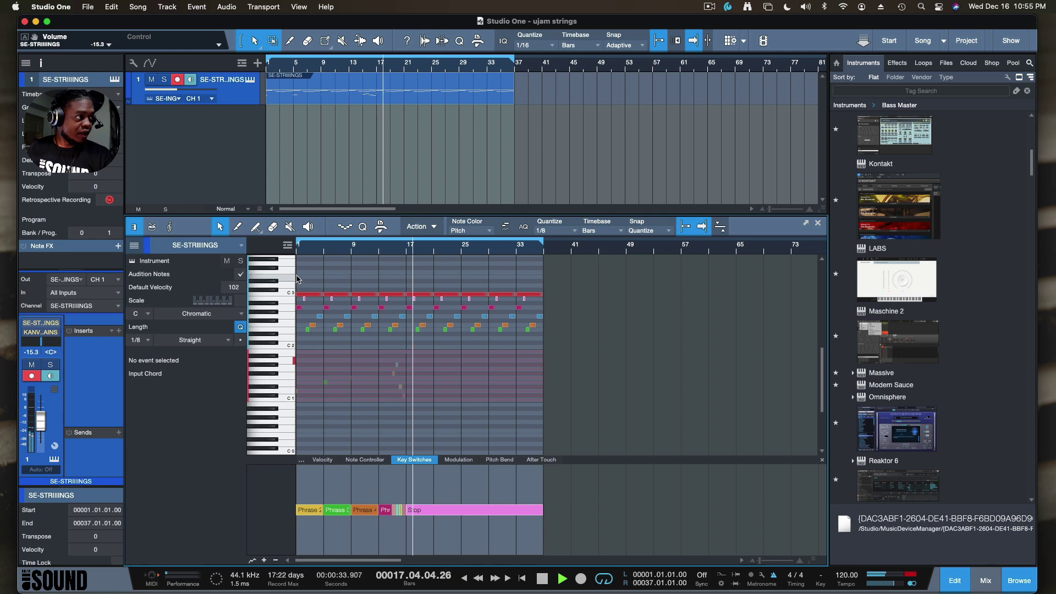
Stop playback and highlight the played chord and bass notes above the key switch range to examine them.
drag(298, 274, 538, 344)
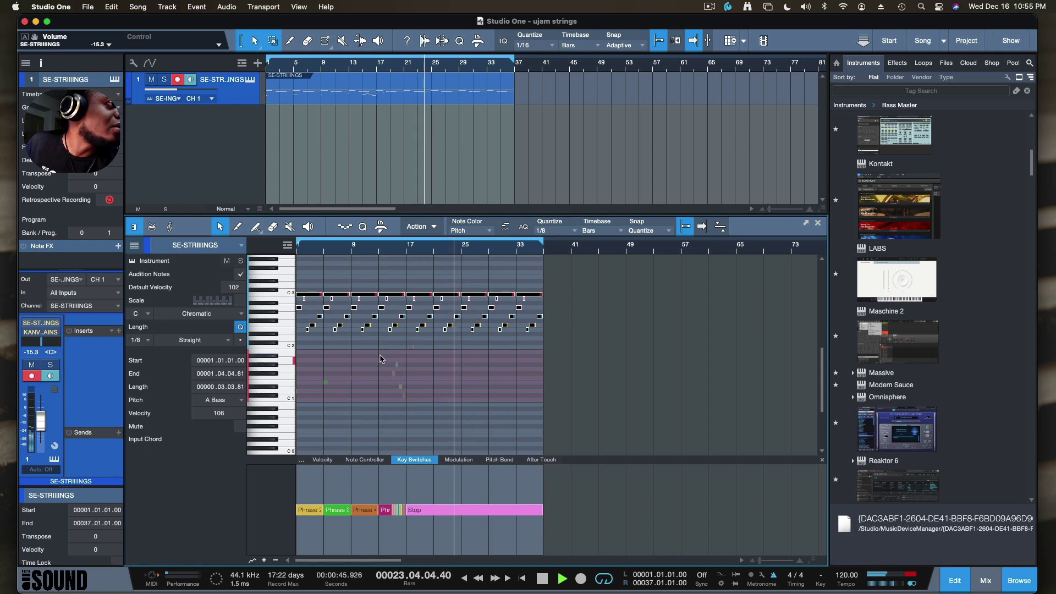
mouse_move(302, 275)
mouse_down()
mouse_move(315, 305)
mouse_move(551, 354)
mouse_move(396, 291)
mouse_move(300, 290)
mouse_up()
click(498, 345)
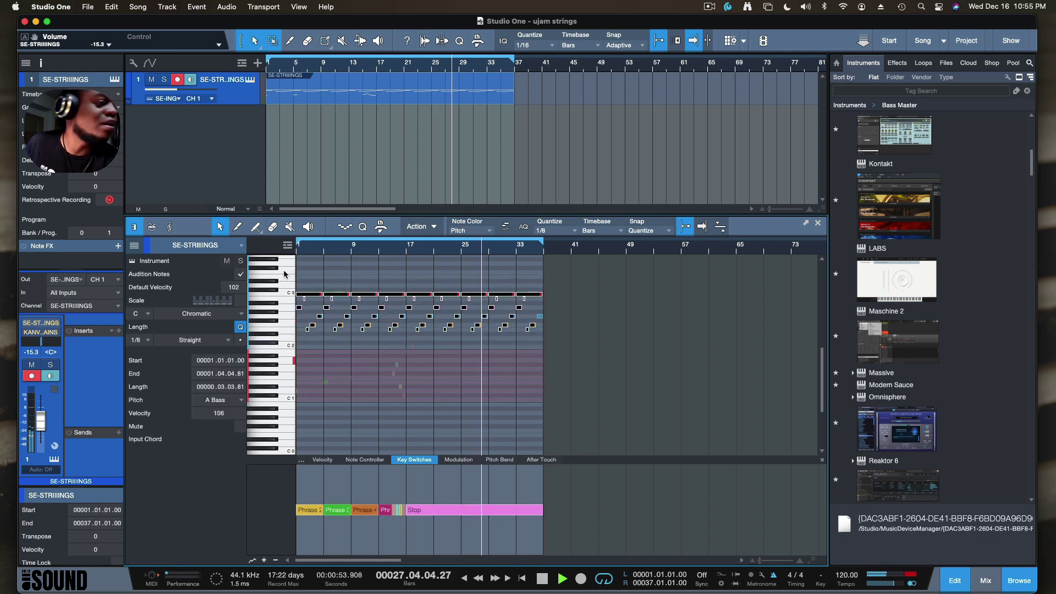
key(space)
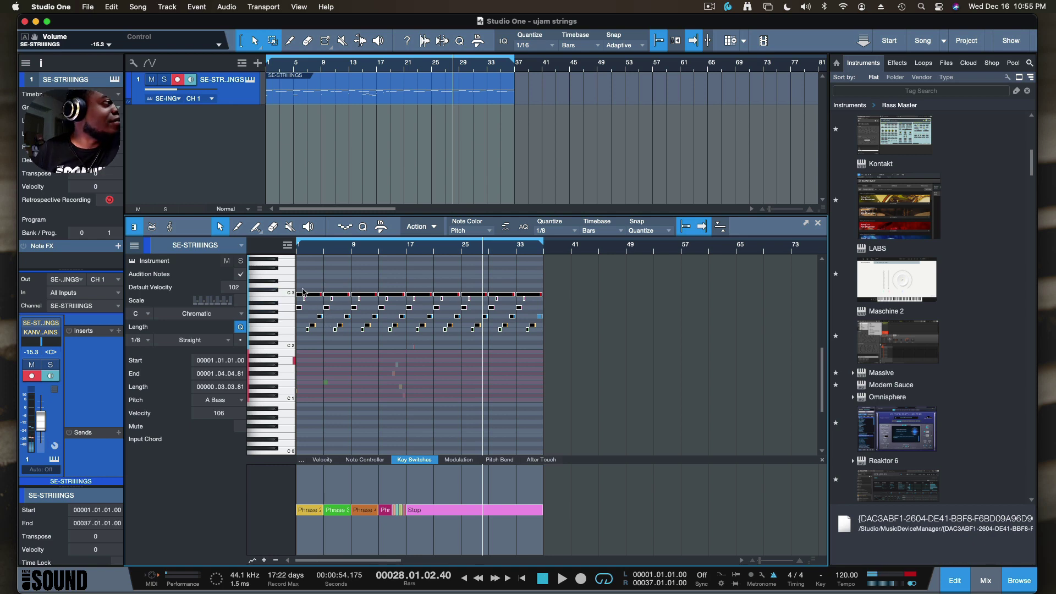
scroll(301, 349, up, 6)
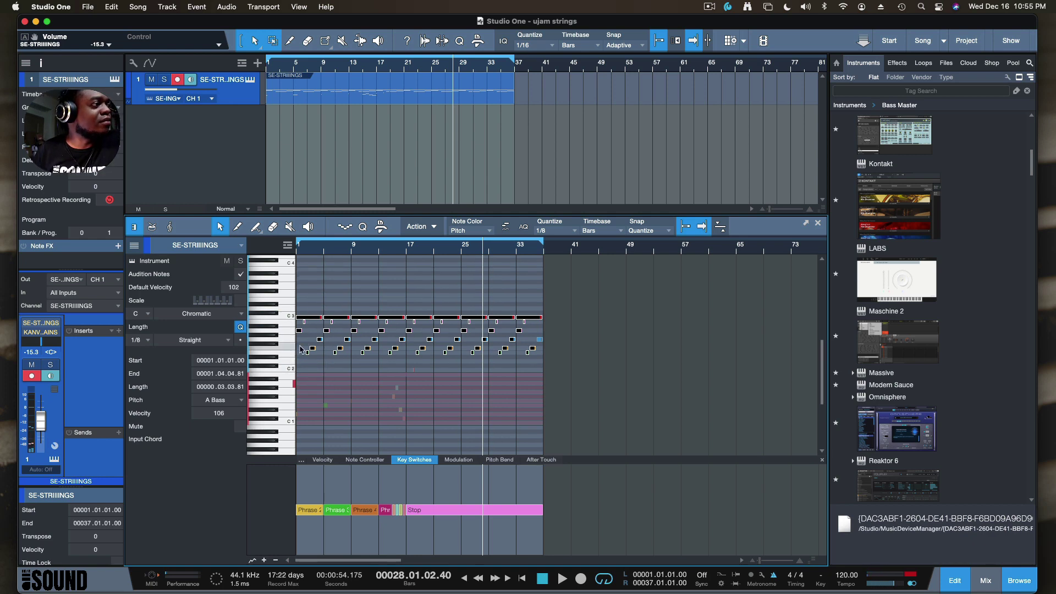
scroll(301, 350, down, 7)
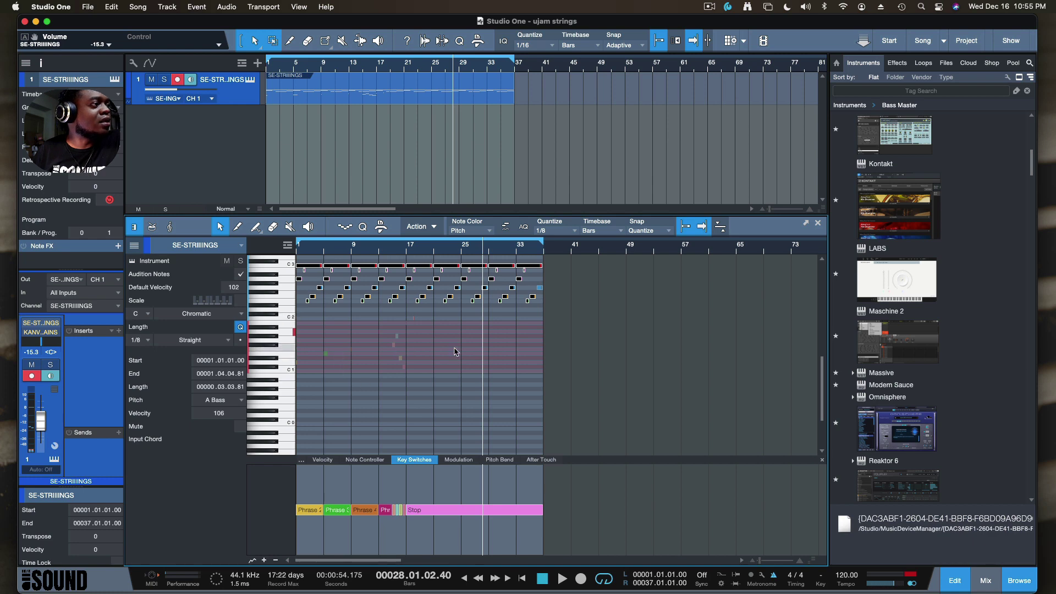
click(524, 401)
scroll(522, 396, up, 1)
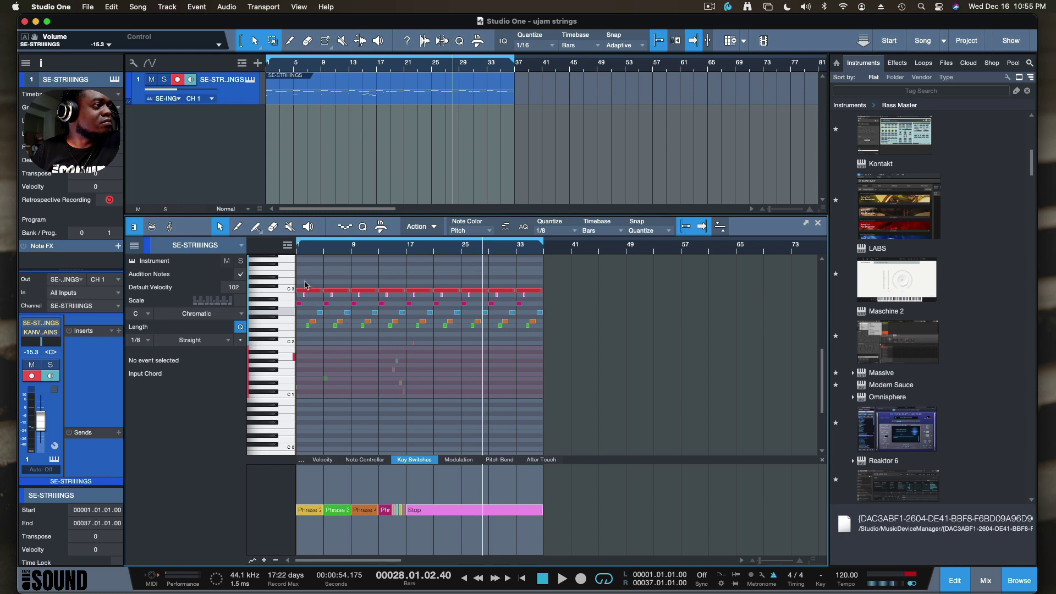
drag(297, 272, 546, 345)
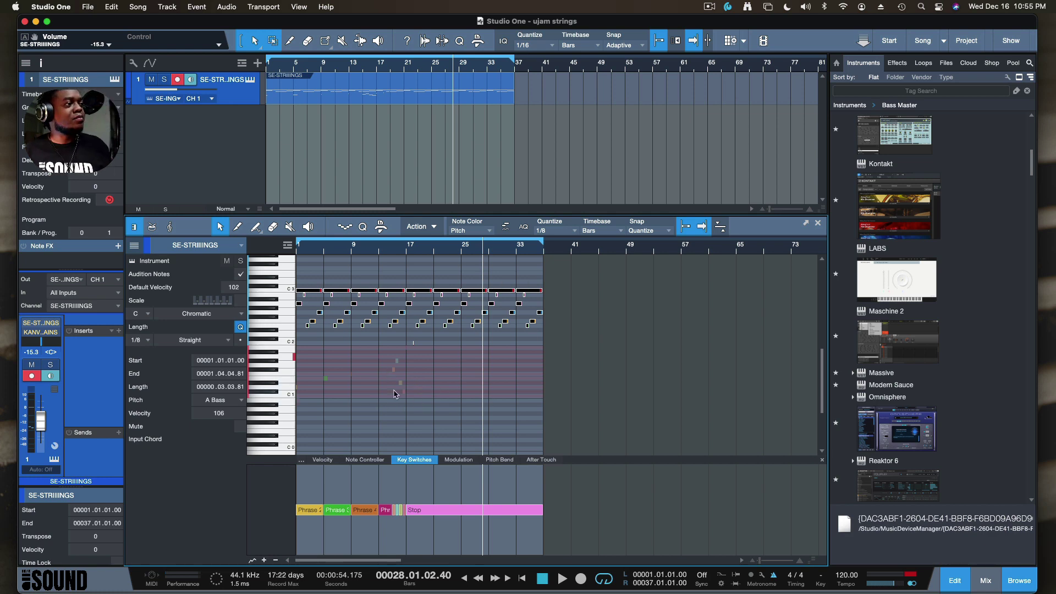
click(443, 395)
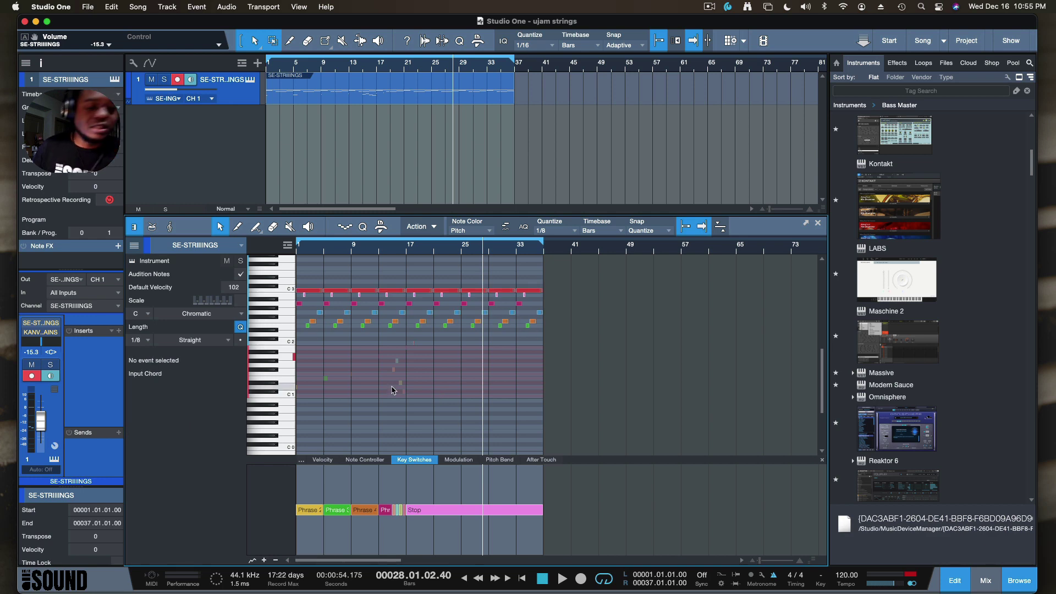
Examine the key switch notes between C1 and C2 against the phrase sections along the part.
scroll(397, 382, up, 6)
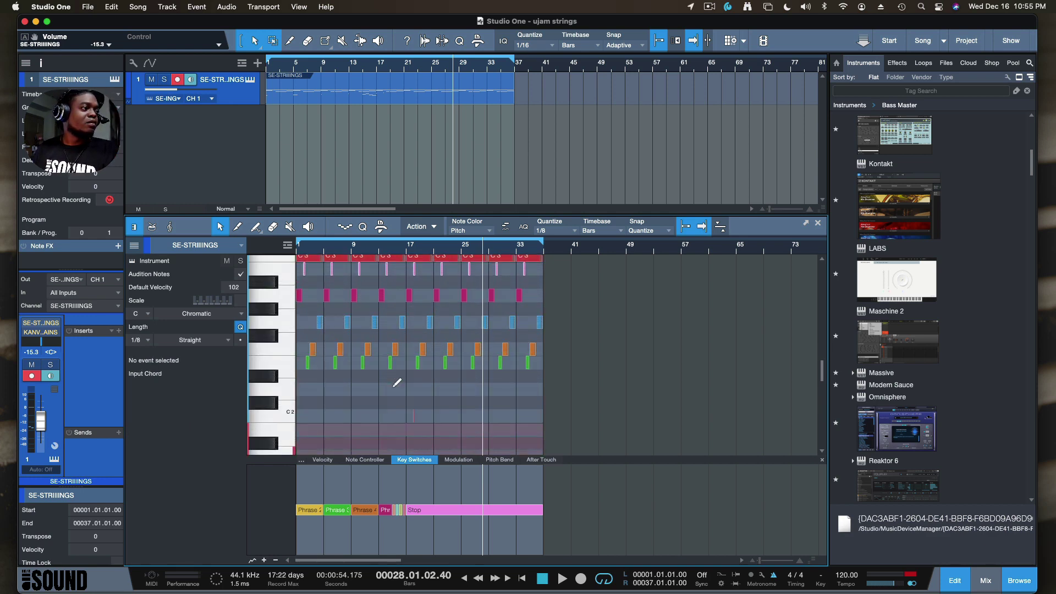
key(e)
scroll(392, 389, down, 8)
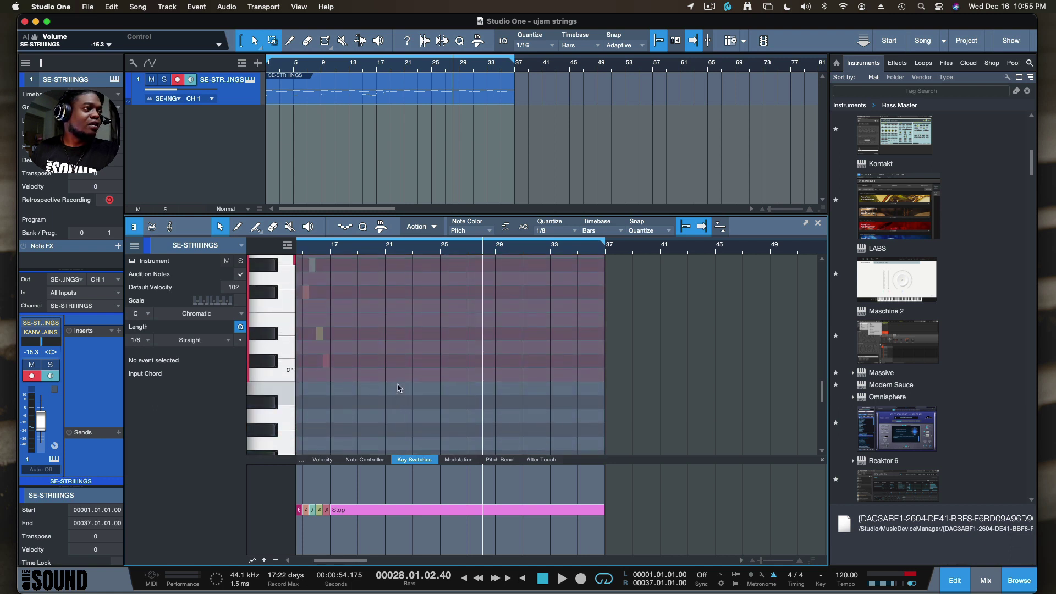
scroll(391, 377, left, 5)
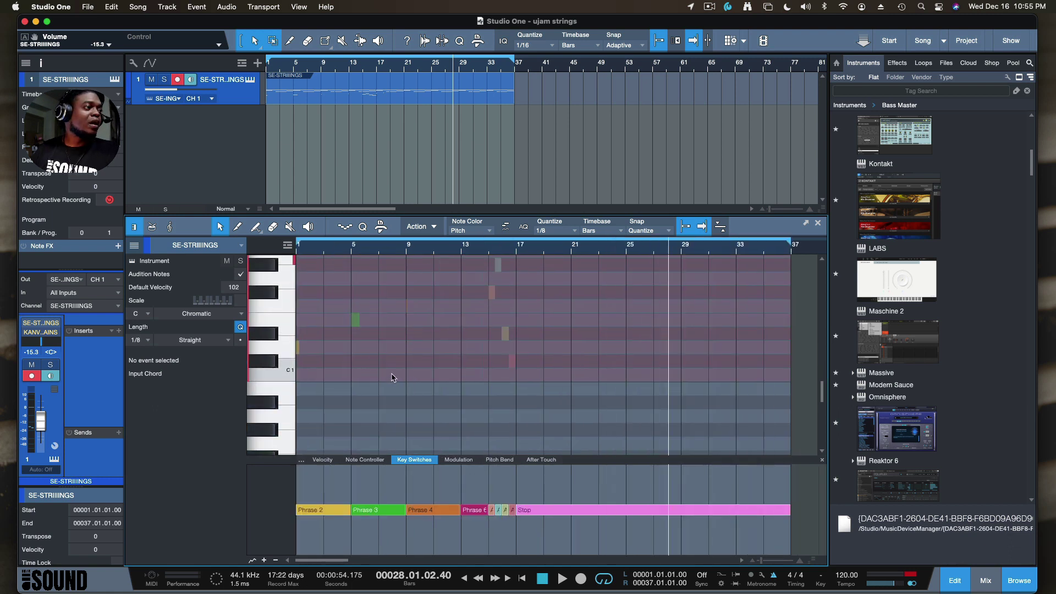
scroll(446, 346, up, 3)
scroll(448, 345, down, 2)
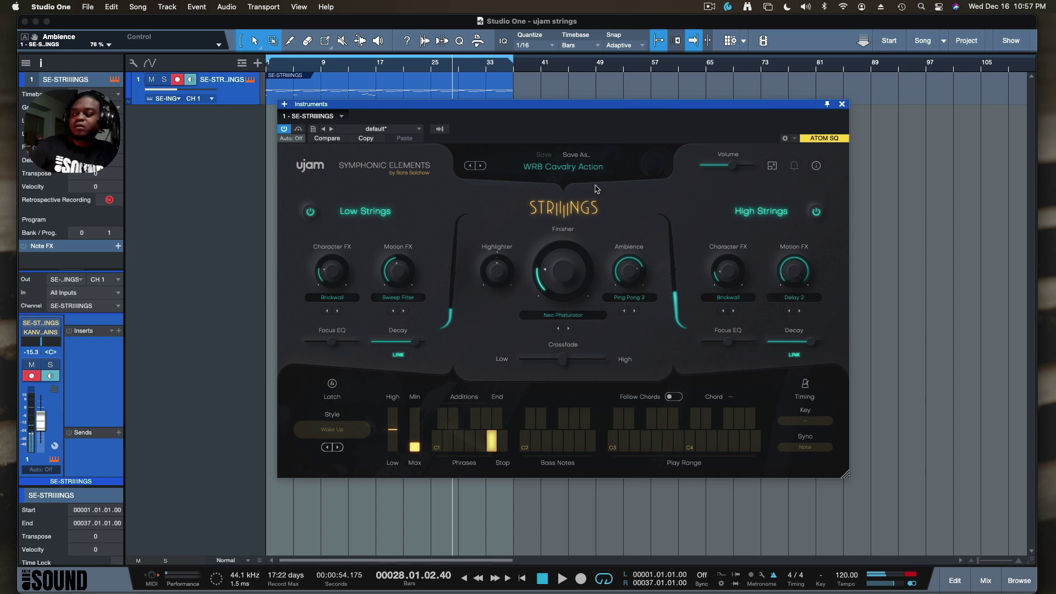
Audition the Warbly presets WRB Up Down Girl and WRB Warbled Transmition, raising the low strings' Focus EQ to about 68% on the latter.
click(479, 166)
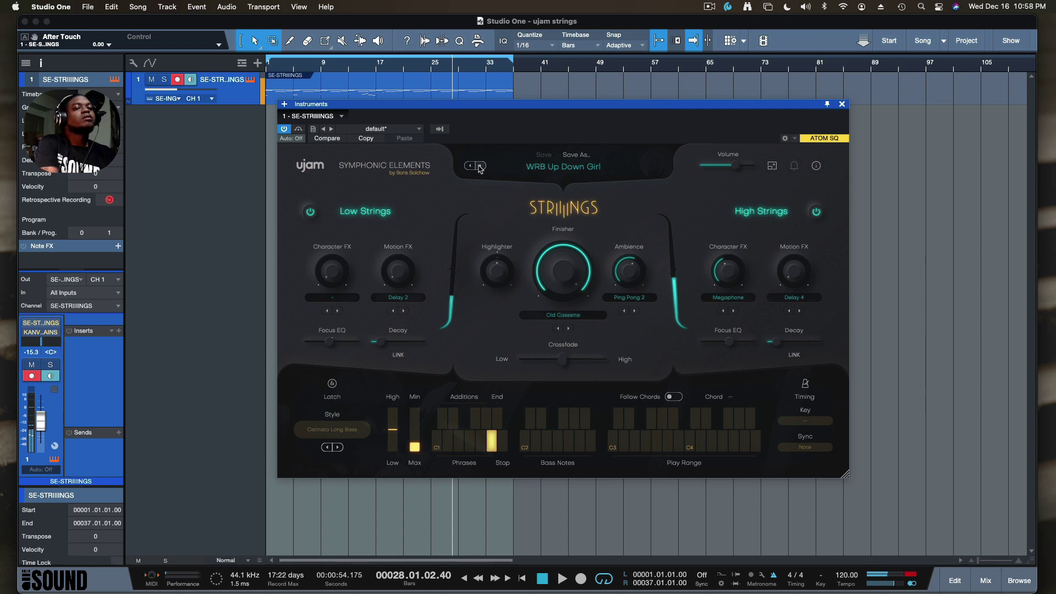
click(483, 168)
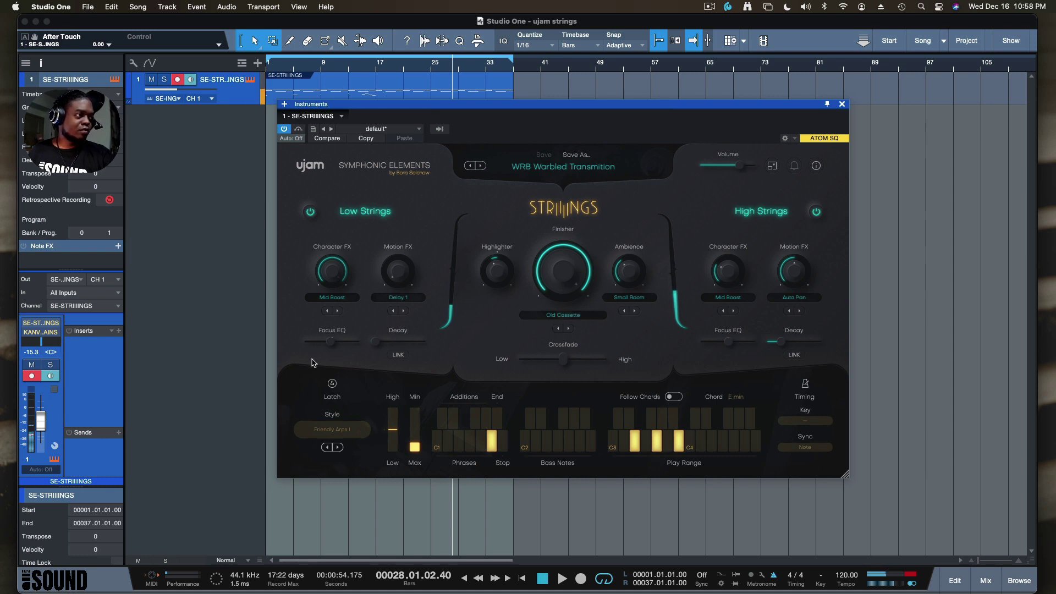
drag(330, 341, 342, 345)
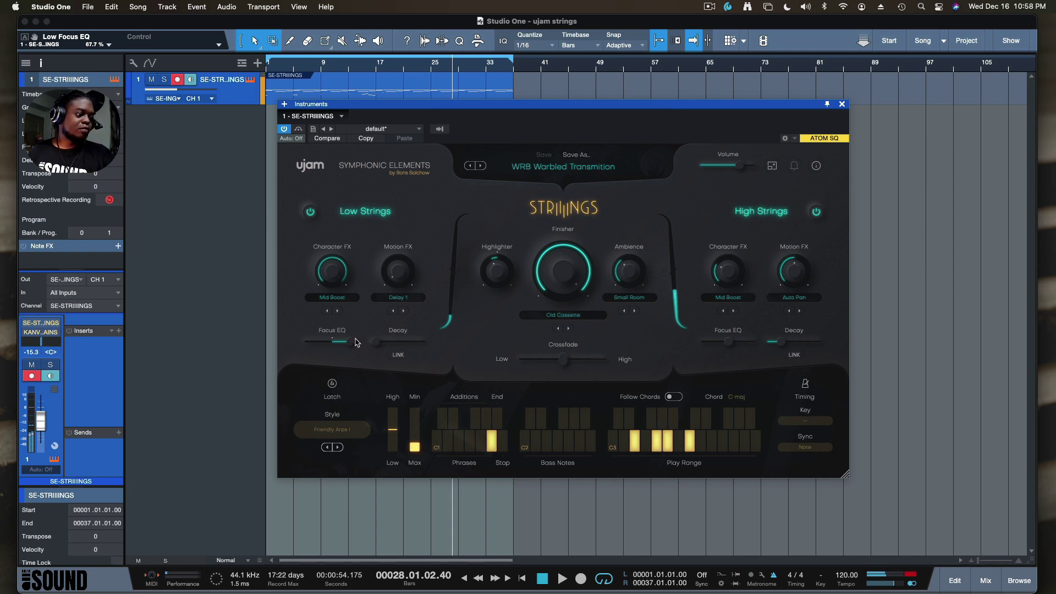
Audition the Flanged presets one after another from FLN Big Flanger Riff through FLN Forward.
click(482, 166)
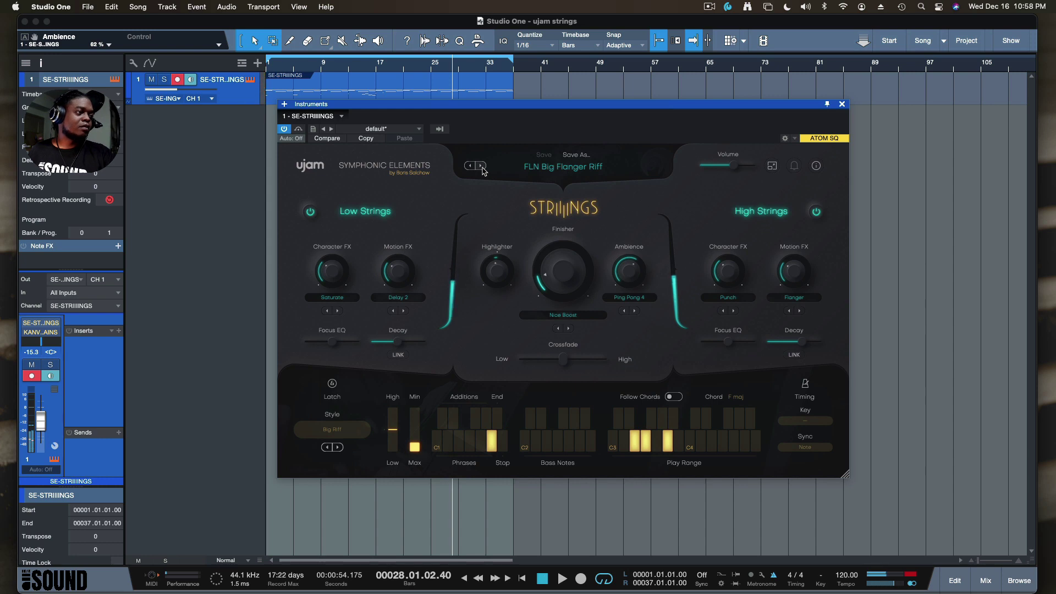
click(482, 166)
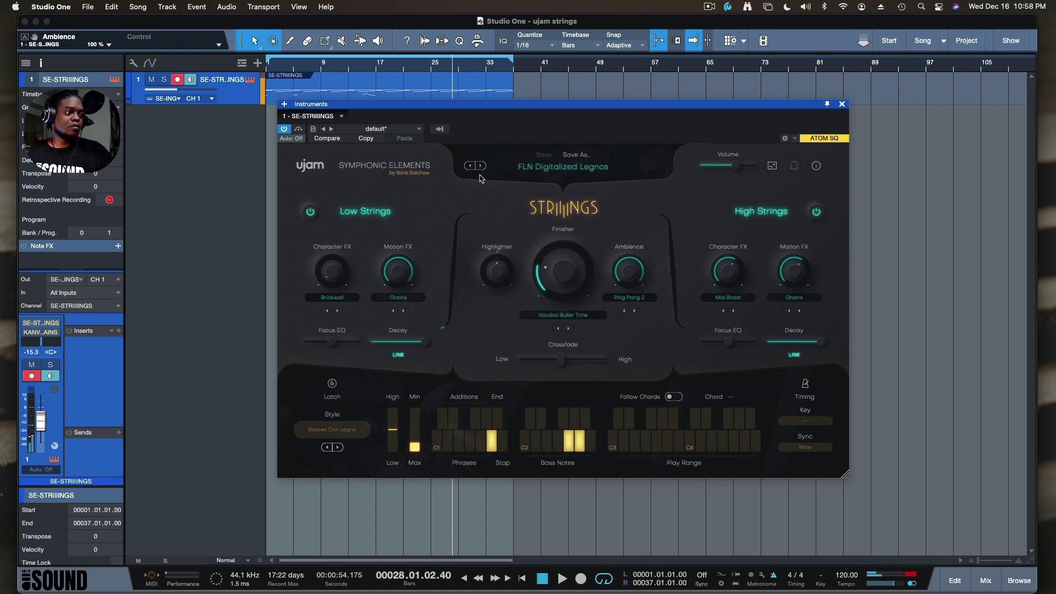
click(481, 166)
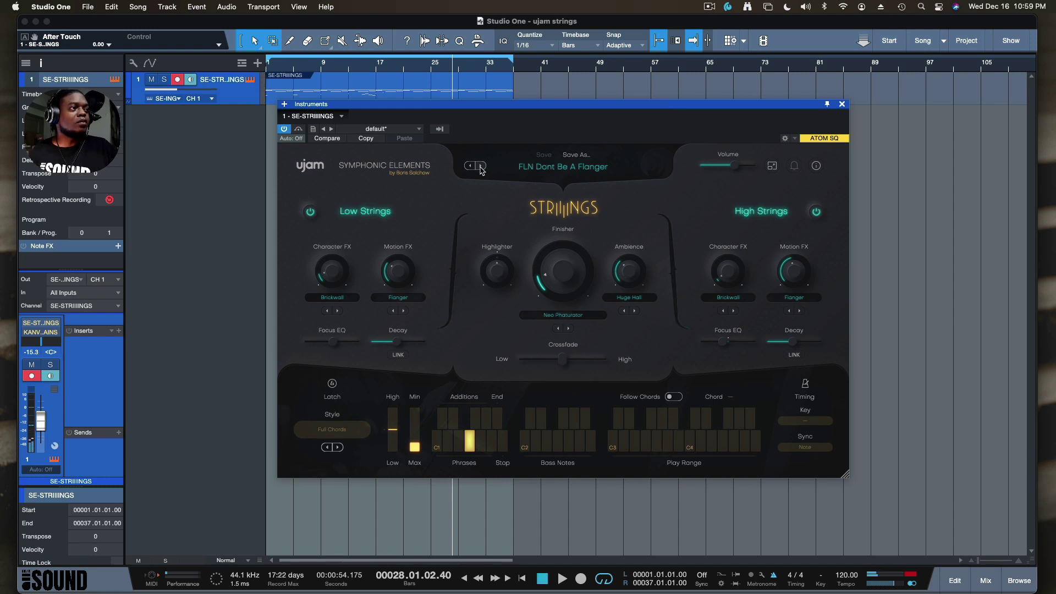
click(480, 168)
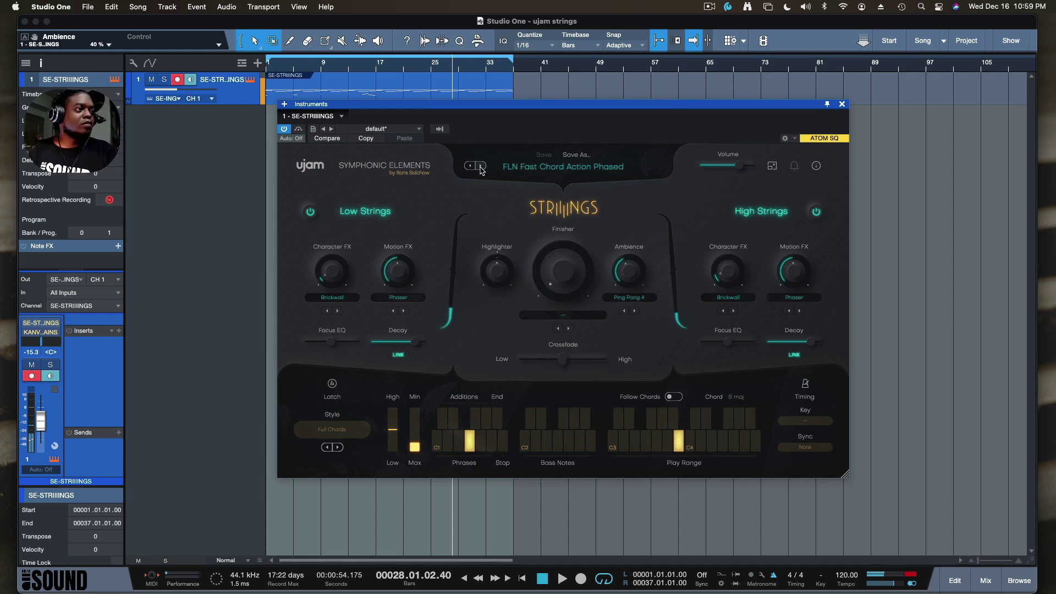
click(480, 168)
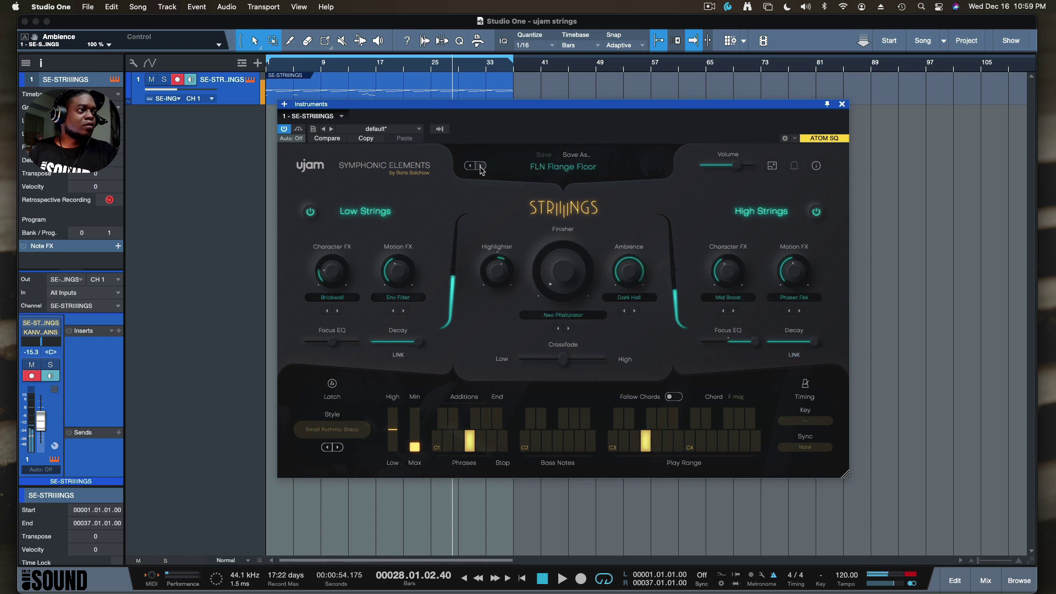
click(480, 167)
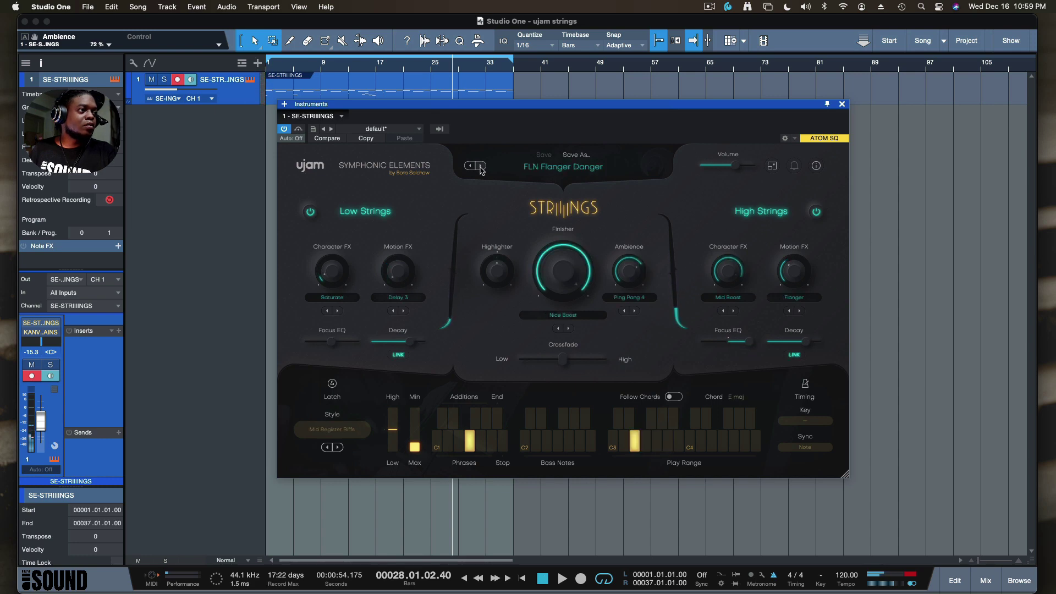
click(480, 167)
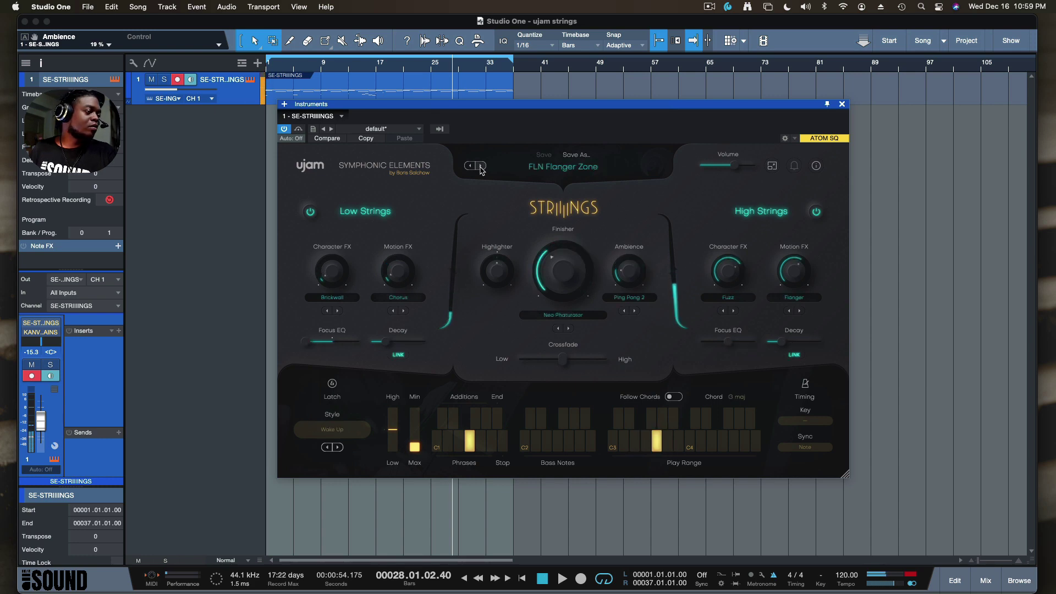
click(480, 168)
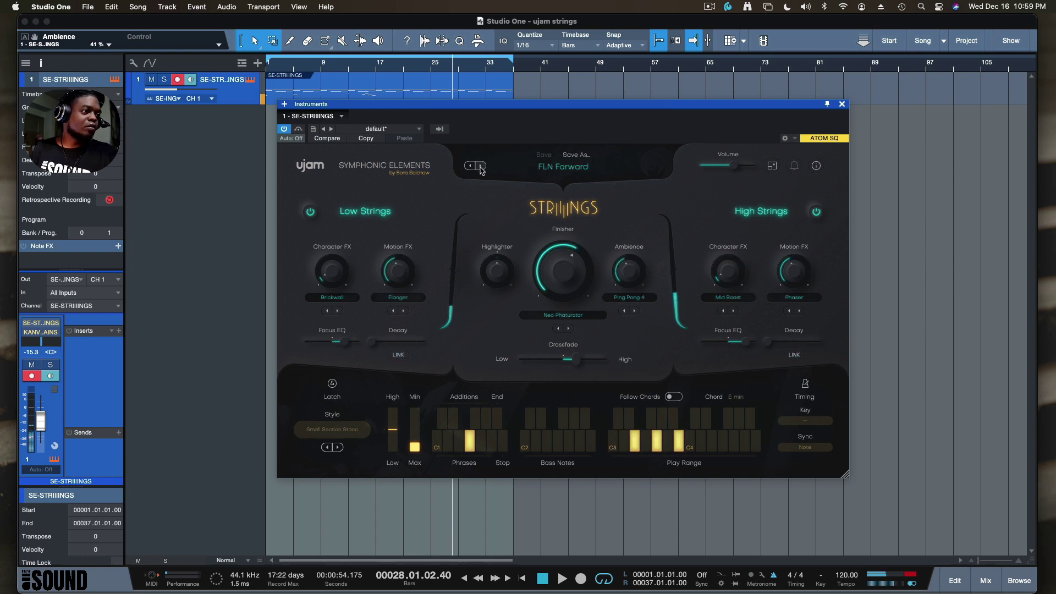
Switch FLN Forward to the last phrase before Stop and advance its style to Step Chords and beyond.
click(490, 442)
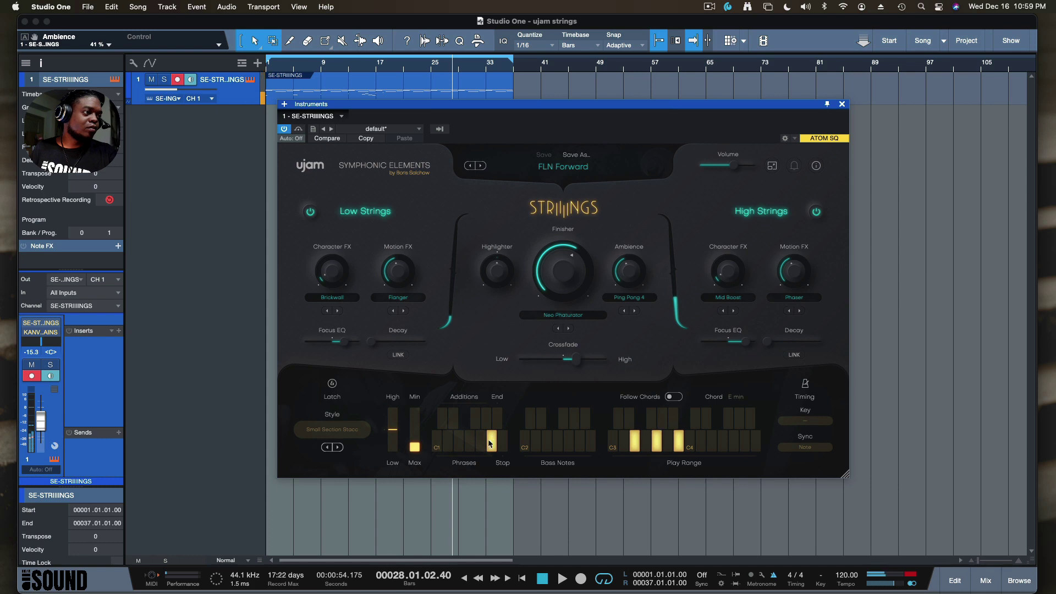
click(339, 449)
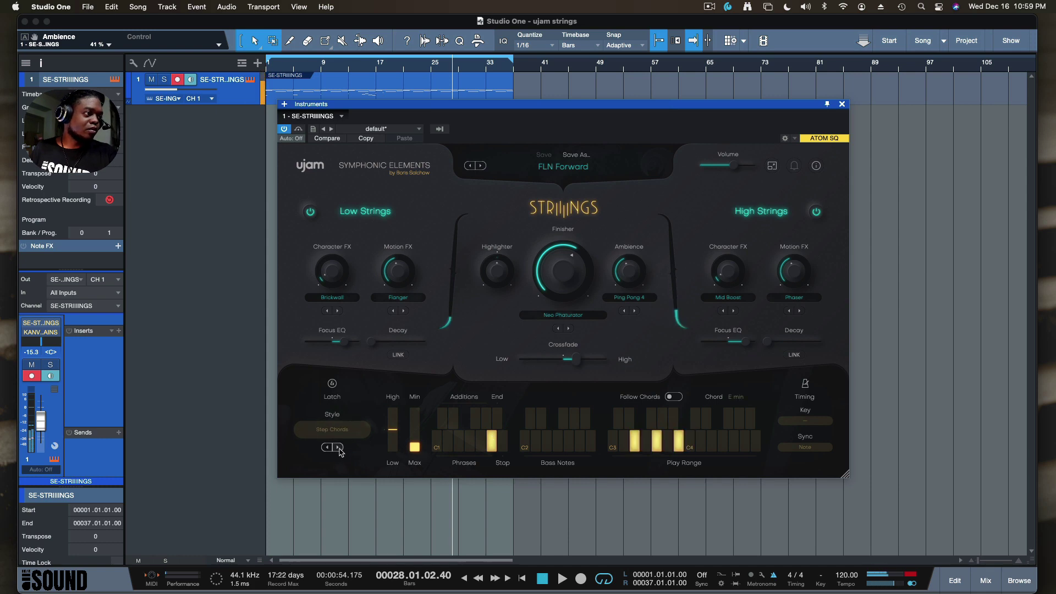
click(339, 448)
Audition the next Flanged presets from FLN Future Strings through FLN Its Just a Phase.
click(481, 166)
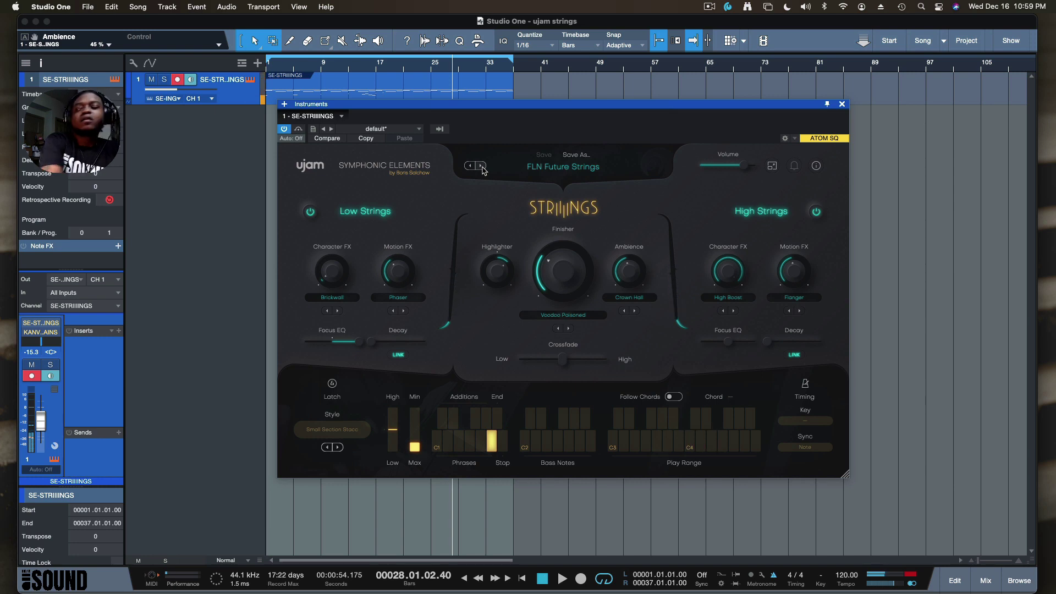
click(481, 166)
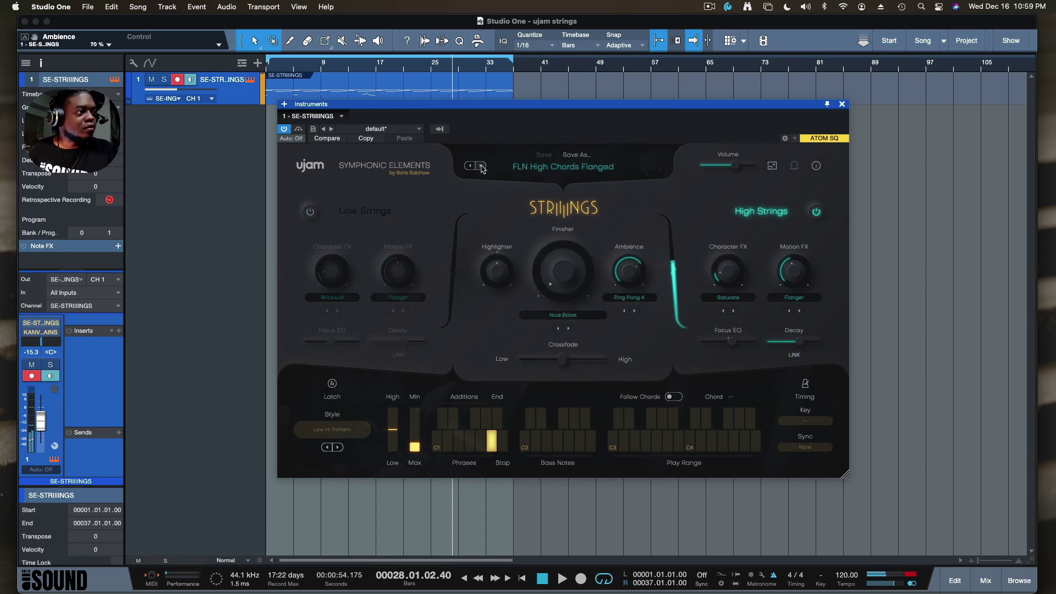
click(482, 166)
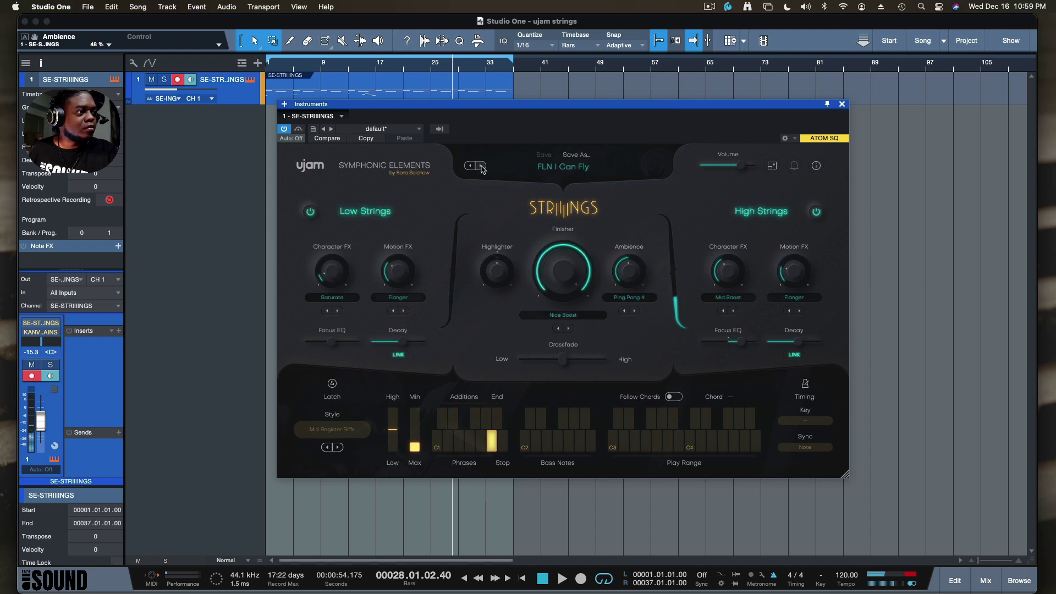
click(482, 166)
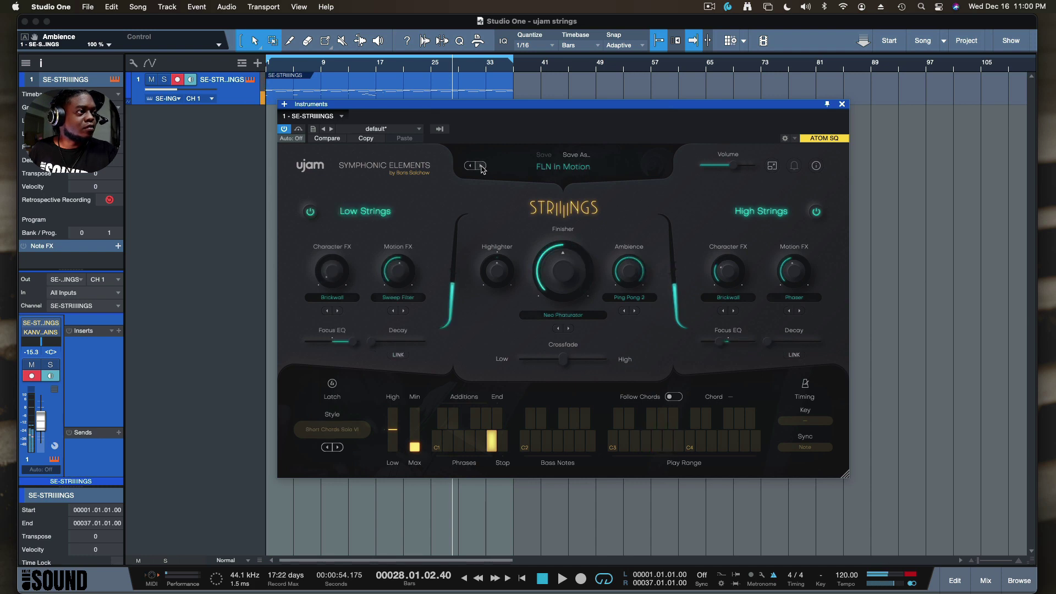
click(481, 166)
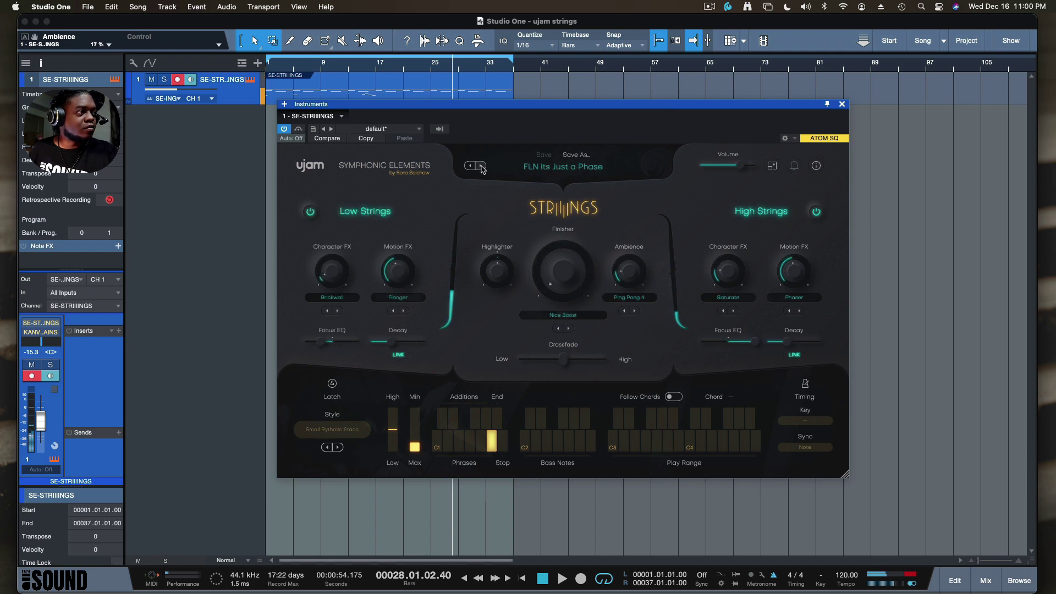
Load BRM Resonant Boom from the factory Braaams category and advance past BRM Stingy Braaam to BRM Sub Bass Braaam.
click(573, 168)
mouse_move(572, 180)
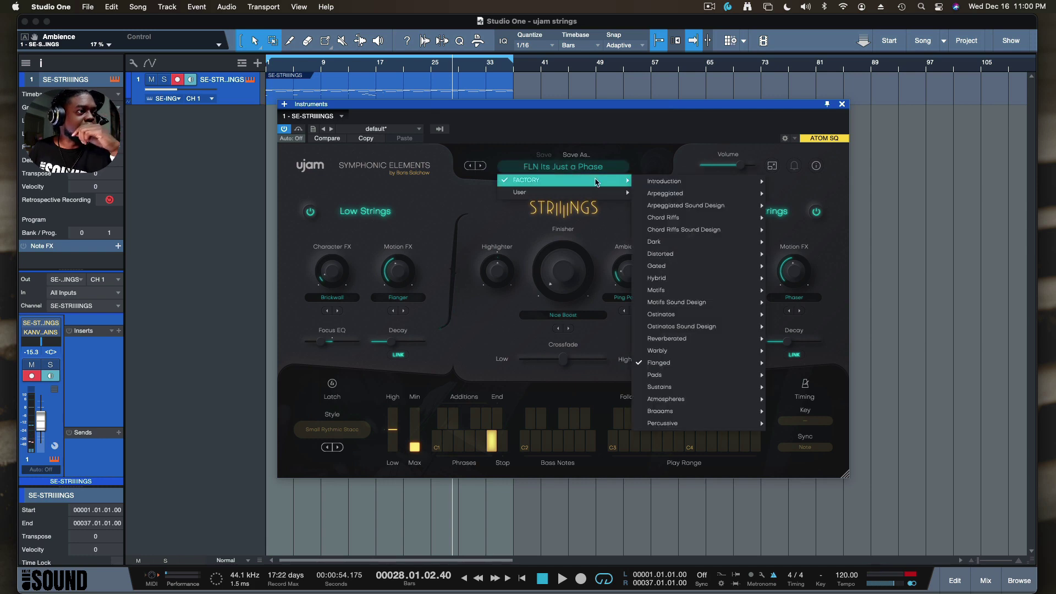
mouse_move(700, 378)
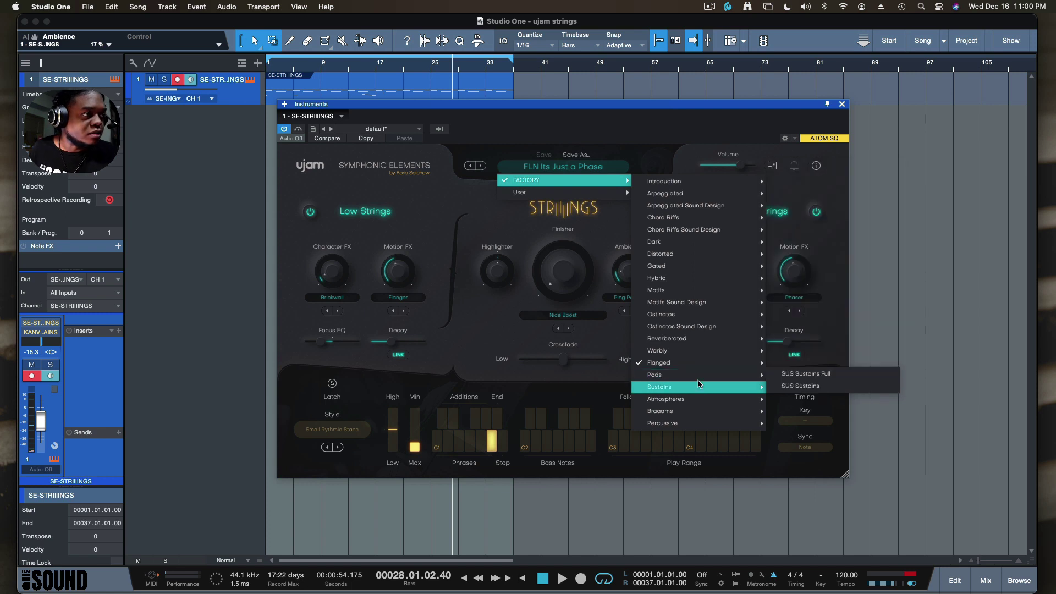
mouse_move(703, 413)
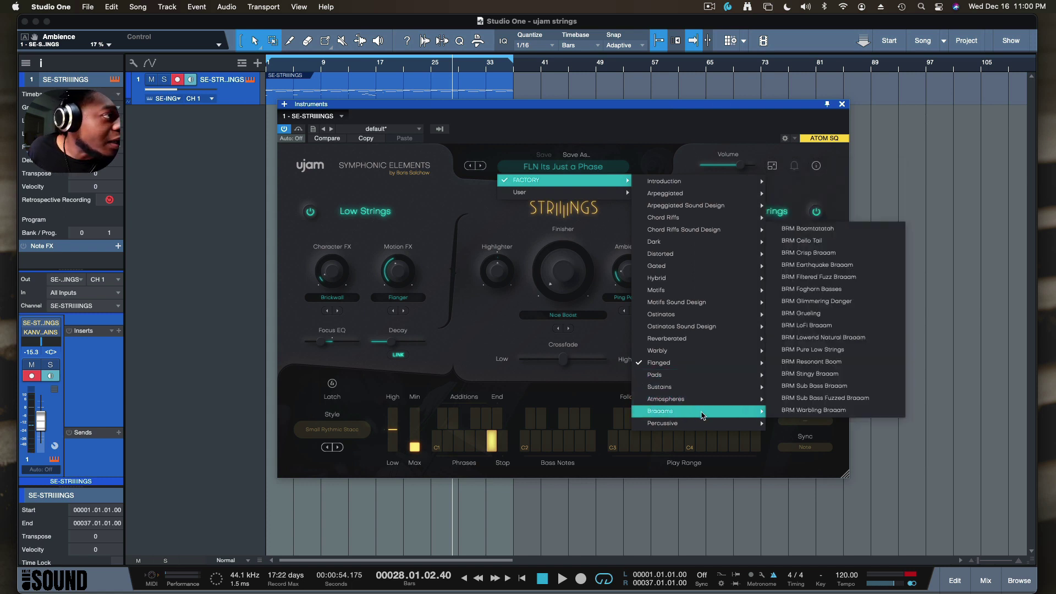
click(808, 363)
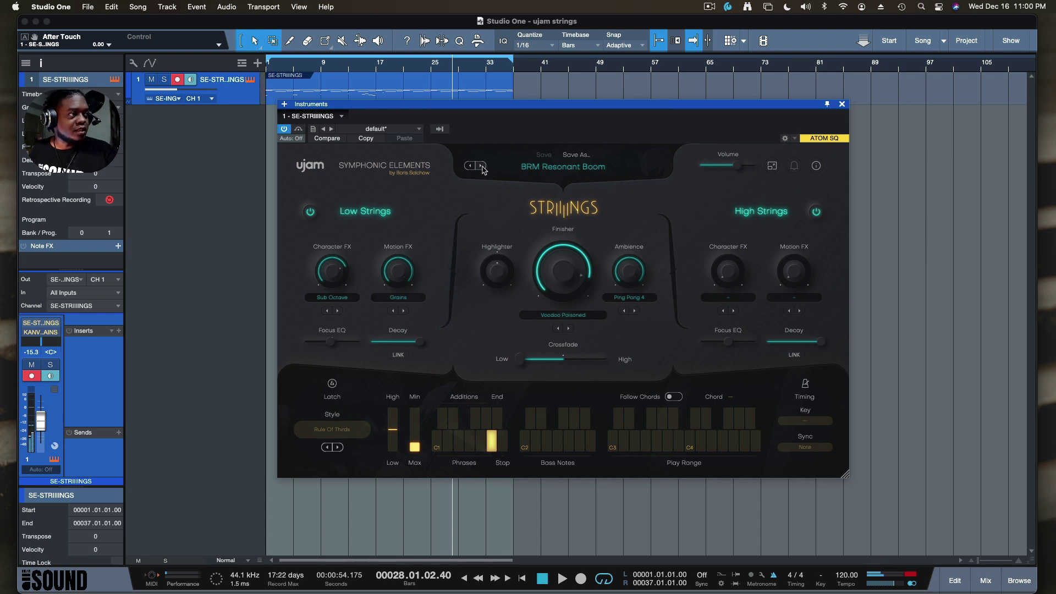
click(482, 168)
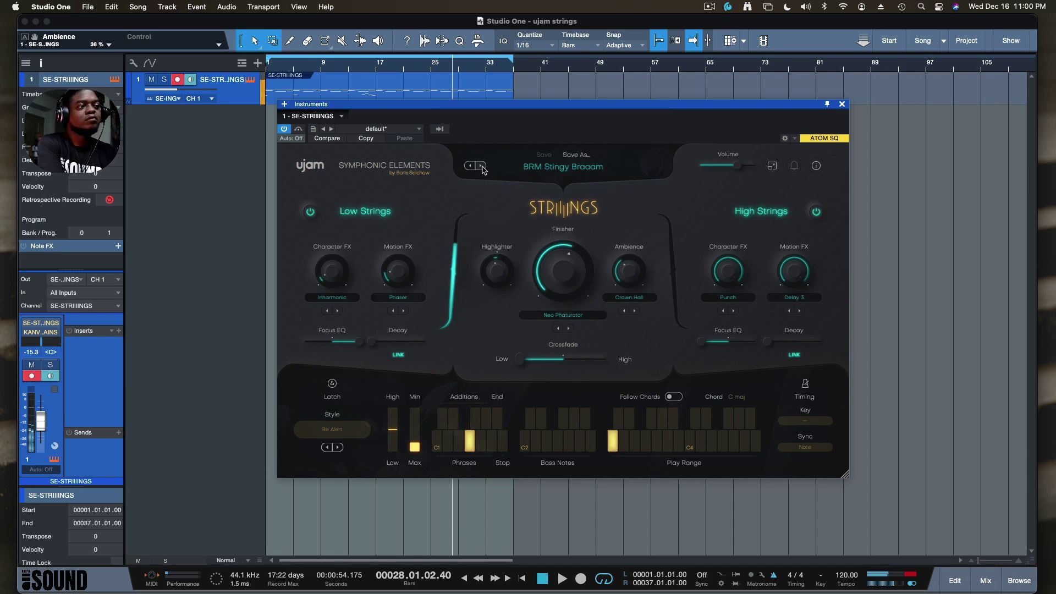
click(483, 166)
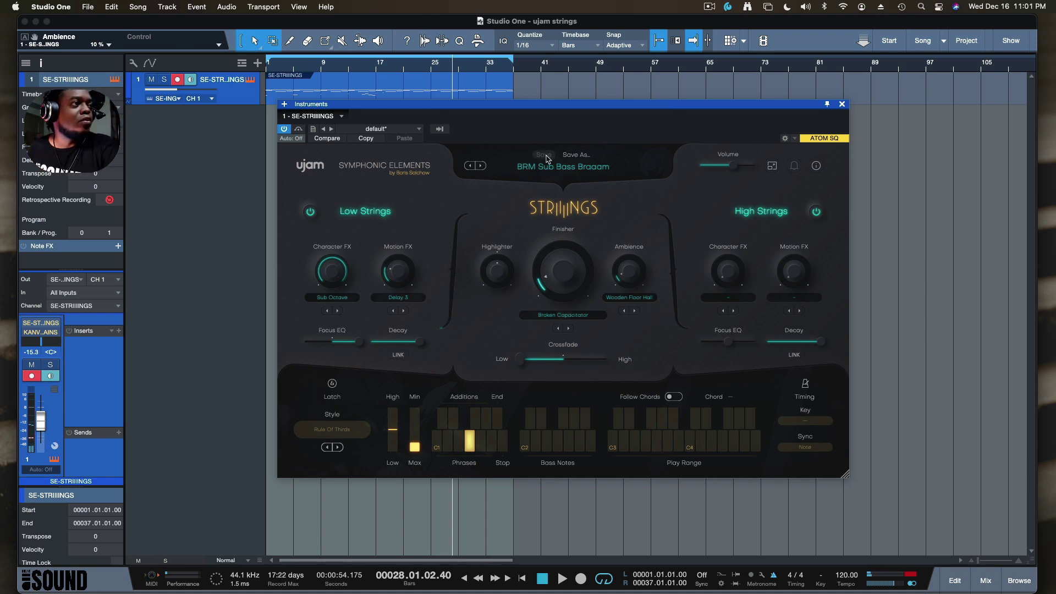
Save the current sound as a user preset named Elib Bass in the Braaams category.
click(572, 157)
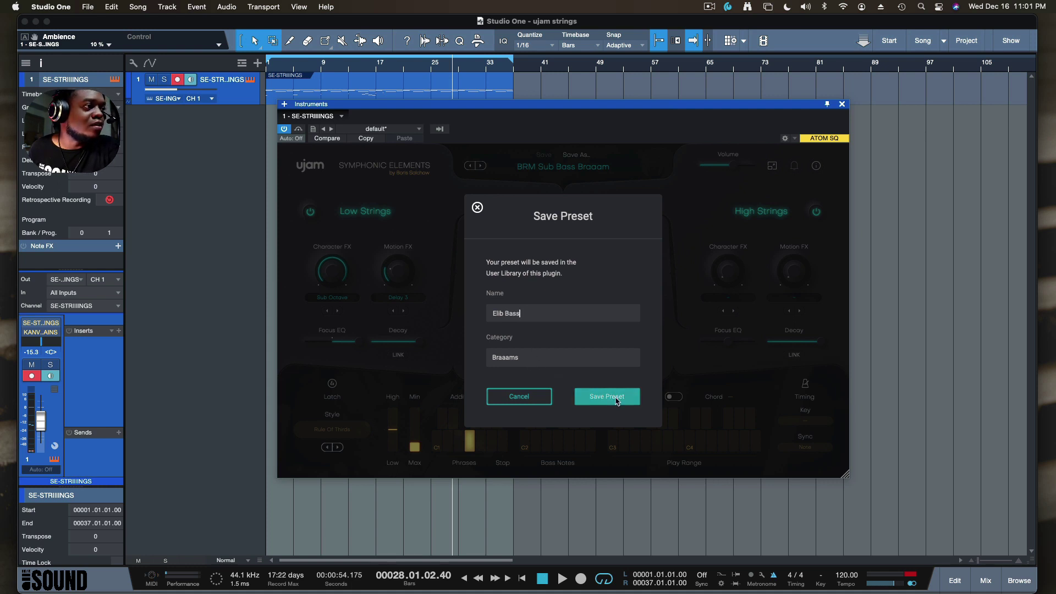
click(557, 360)
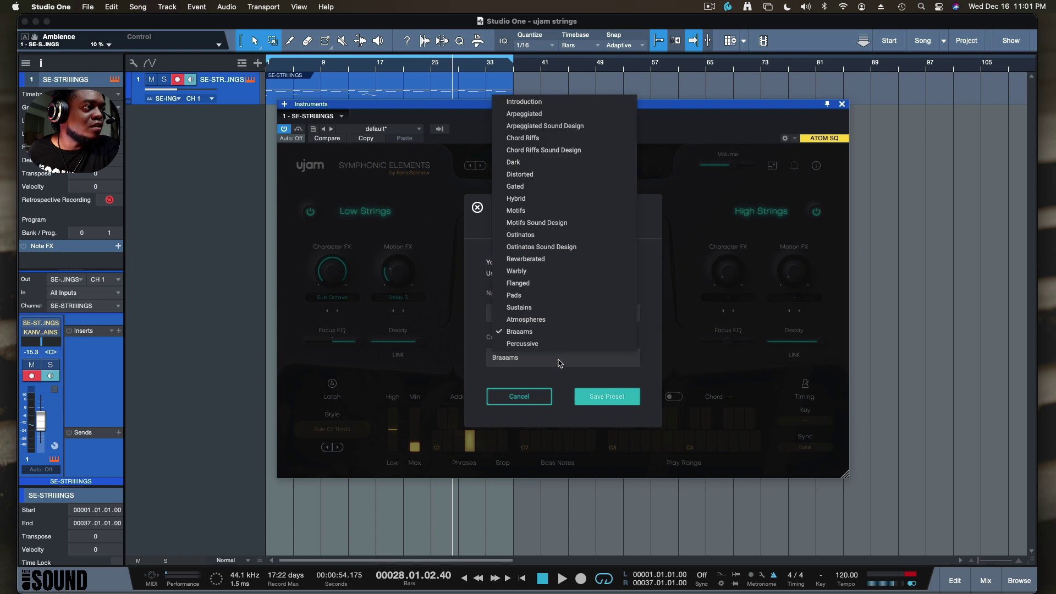
click(559, 362)
click(606, 398)
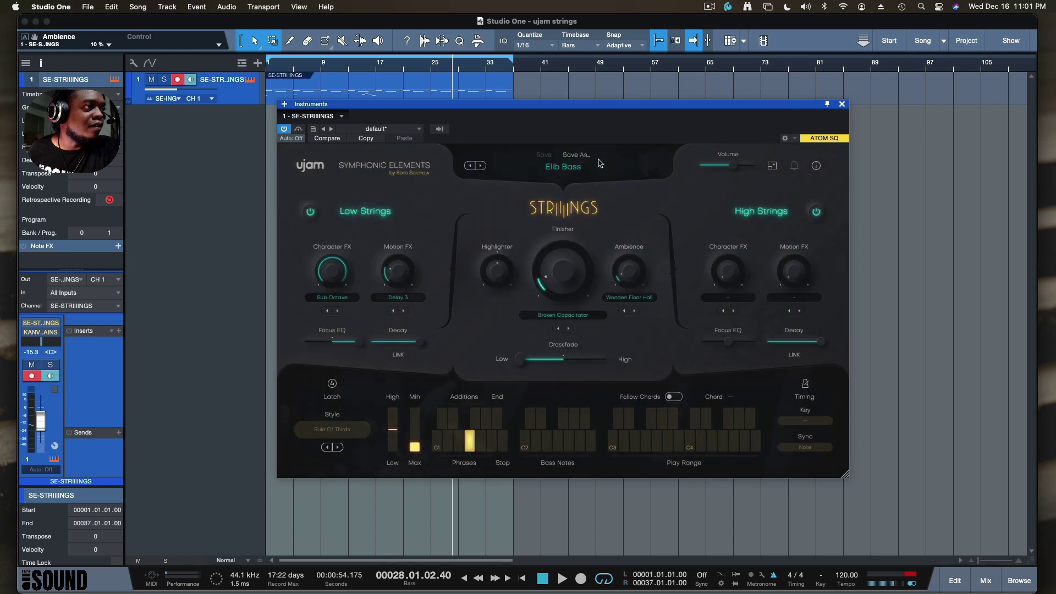
View the user preset categories and the Introduction entries without loading another preset.
click(563, 170)
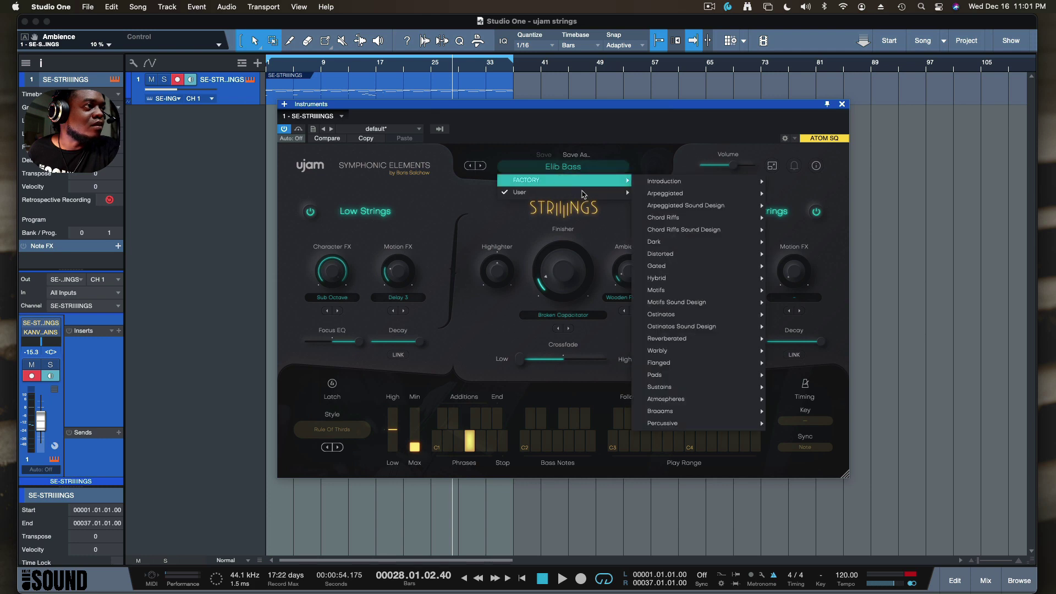
mouse_move(585, 196)
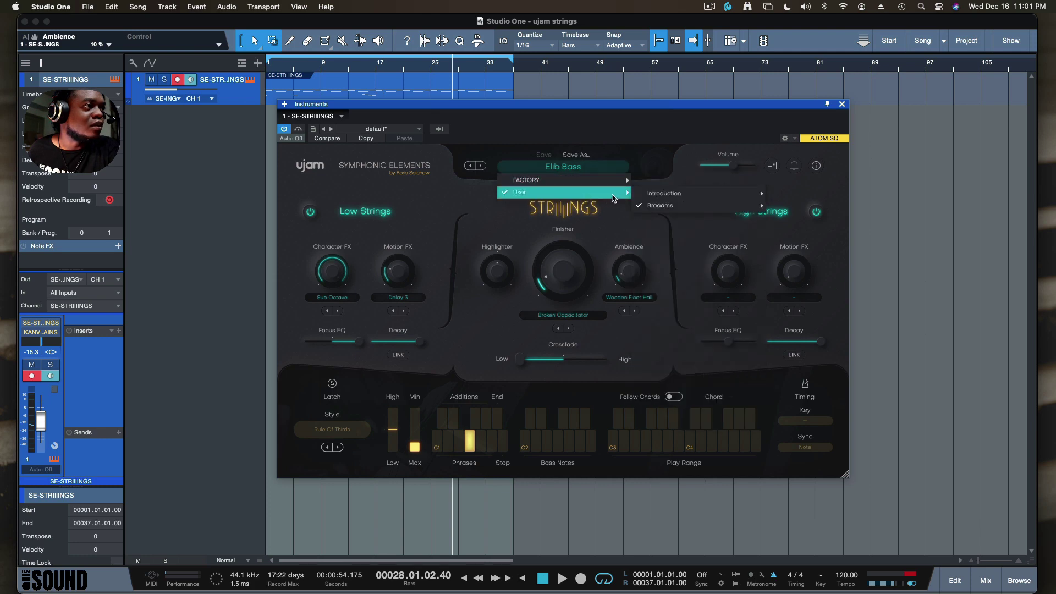
mouse_move(678, 196)
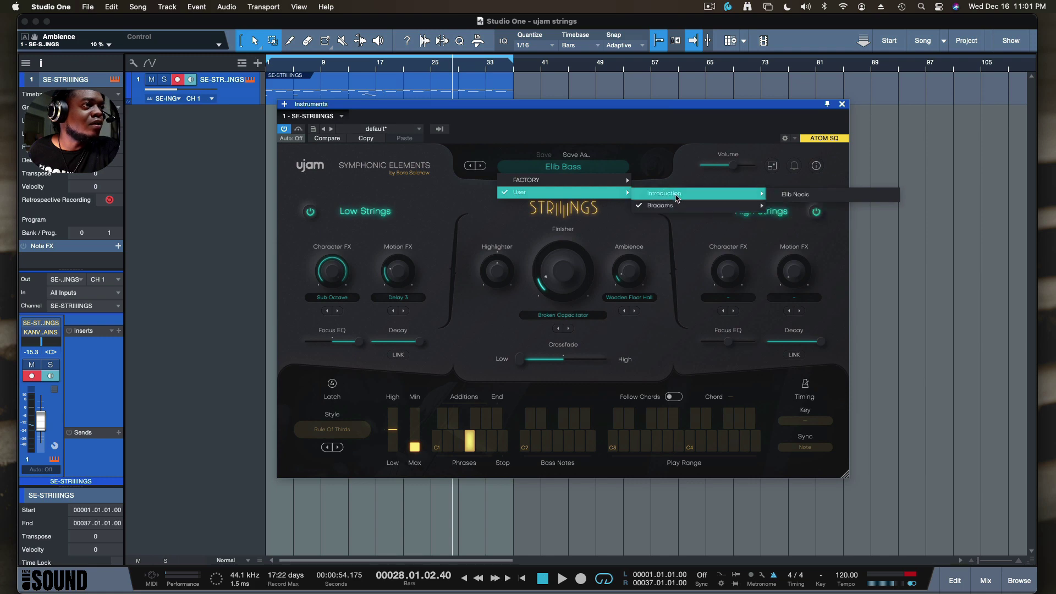
click(641, 147)
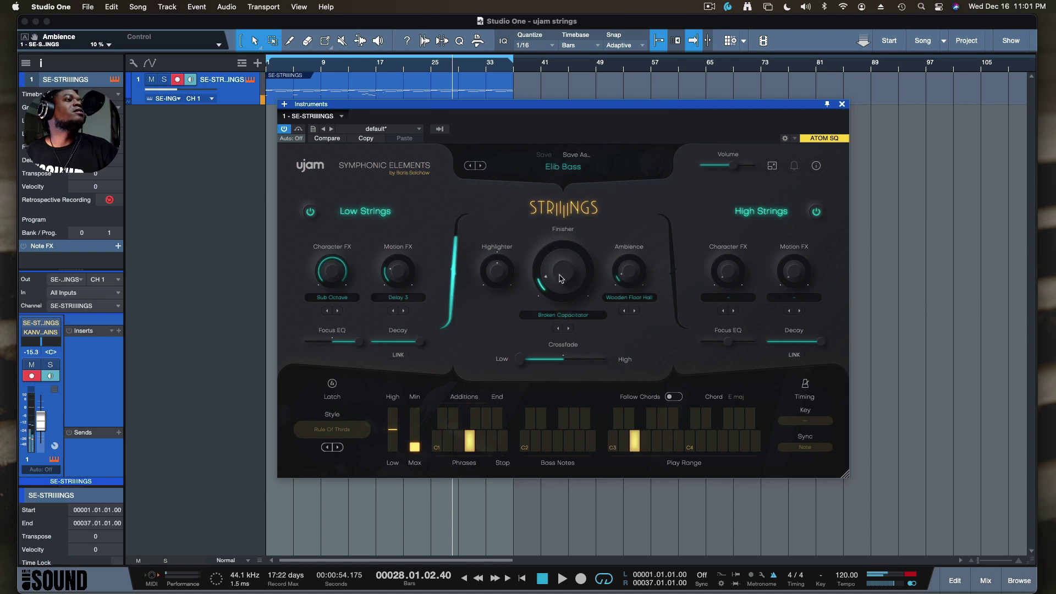
Try the Elib Bass preset with Finisher at 65% and Ambience at 50%, and reduce both to 0%.
drag(564, 267, 572, 206)
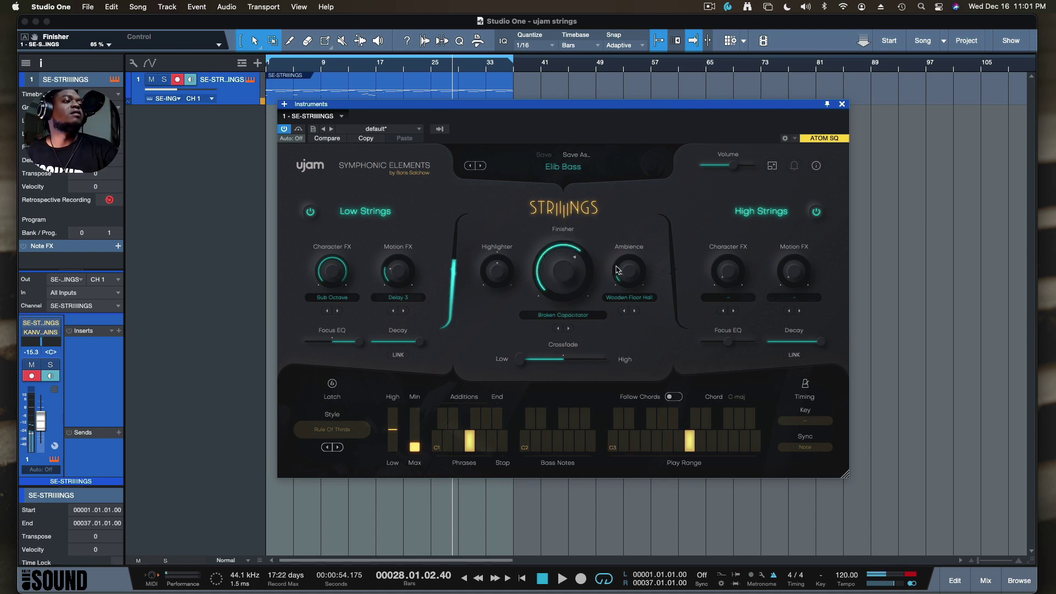
drag(629, 270, 631, 209)
drag(555, 269, 537, 388)
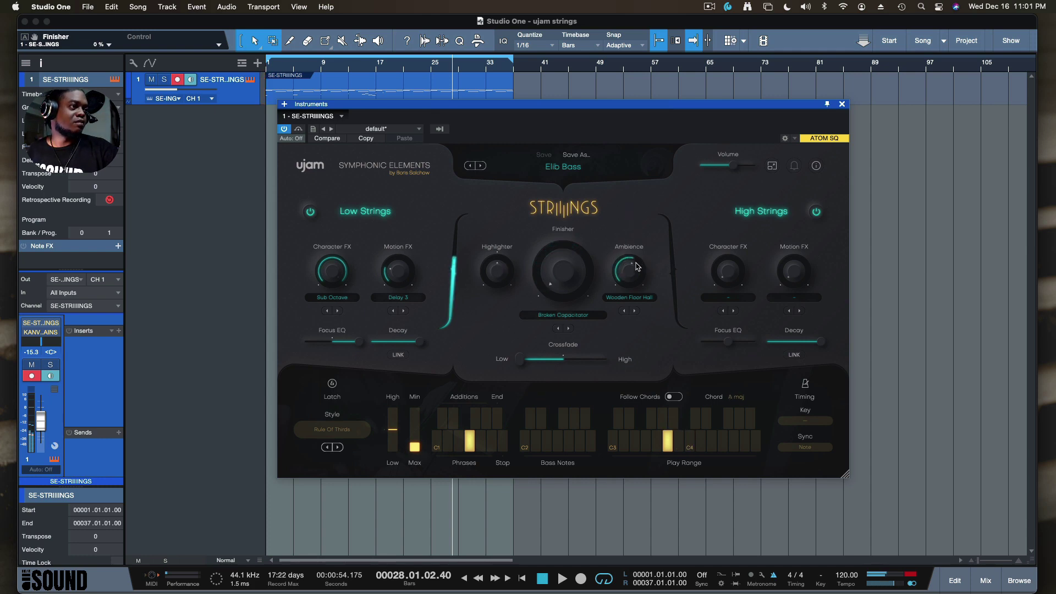
drag(631, 268, 627, 278)
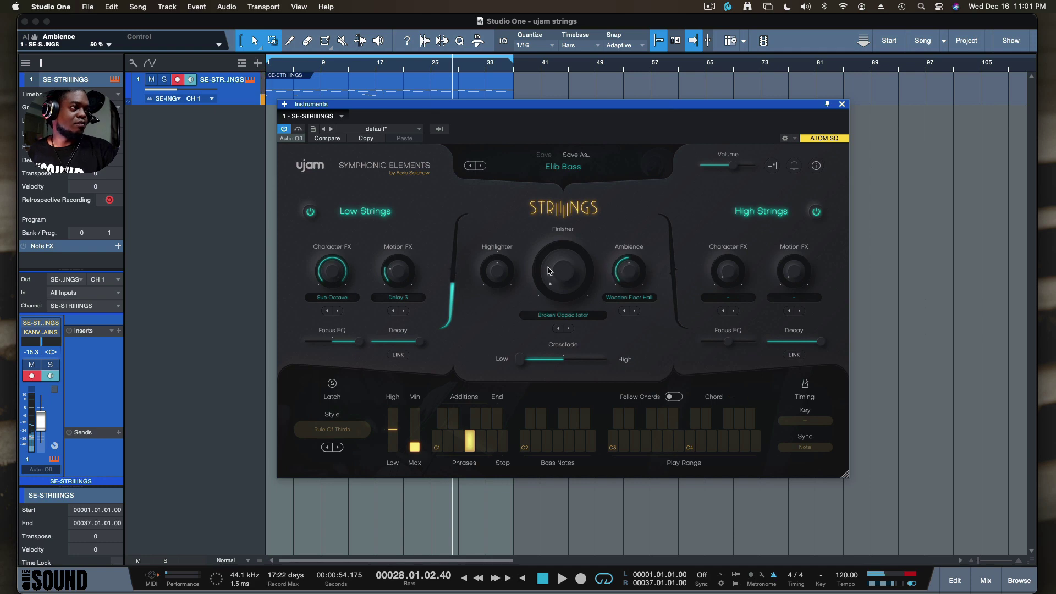
drag(641, 270, 584, 350)
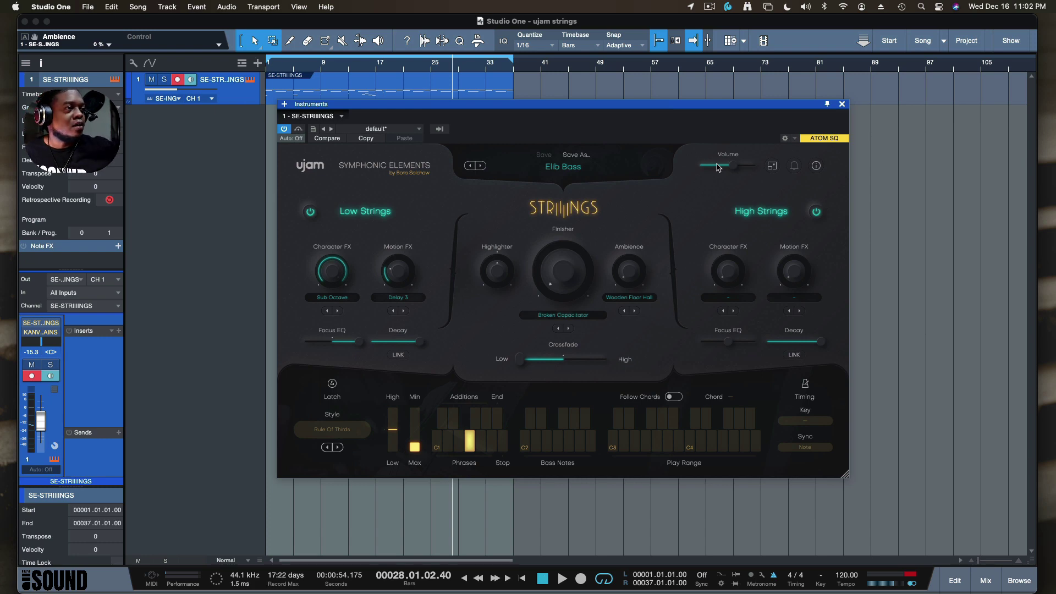
drag(523, 109, 510, 109)
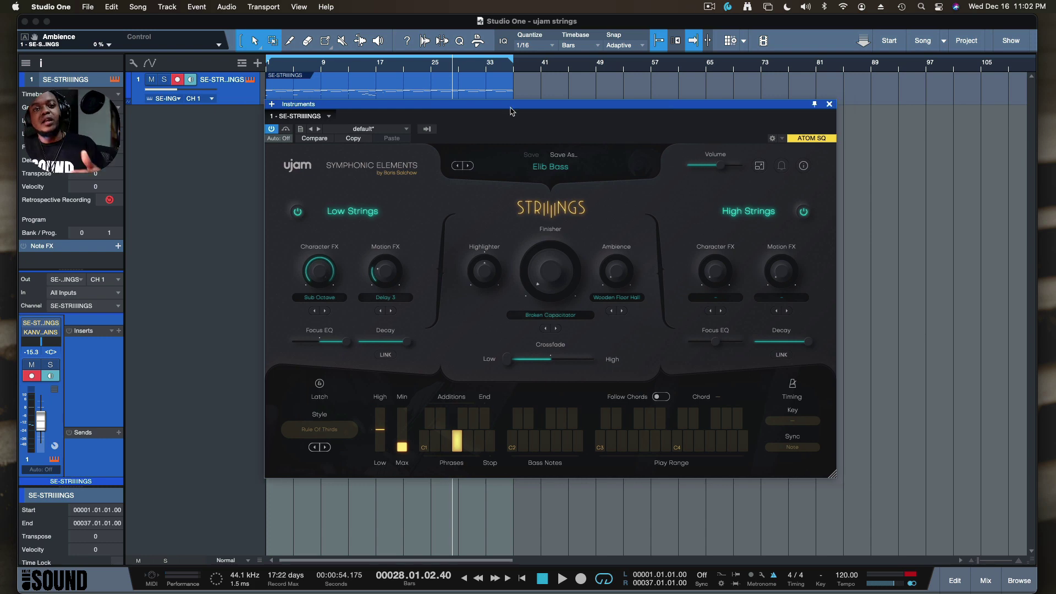